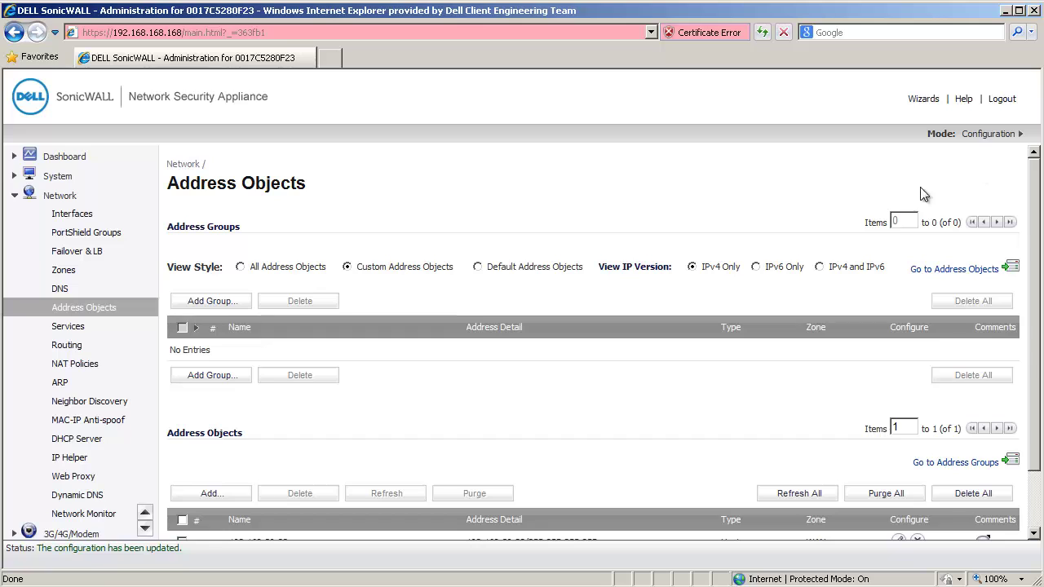
# - Add VPN-zone network object 'Branch Office A LAN' as 10.10.10.0 / 255.255.255.0
pyautogui.click(233, 496)
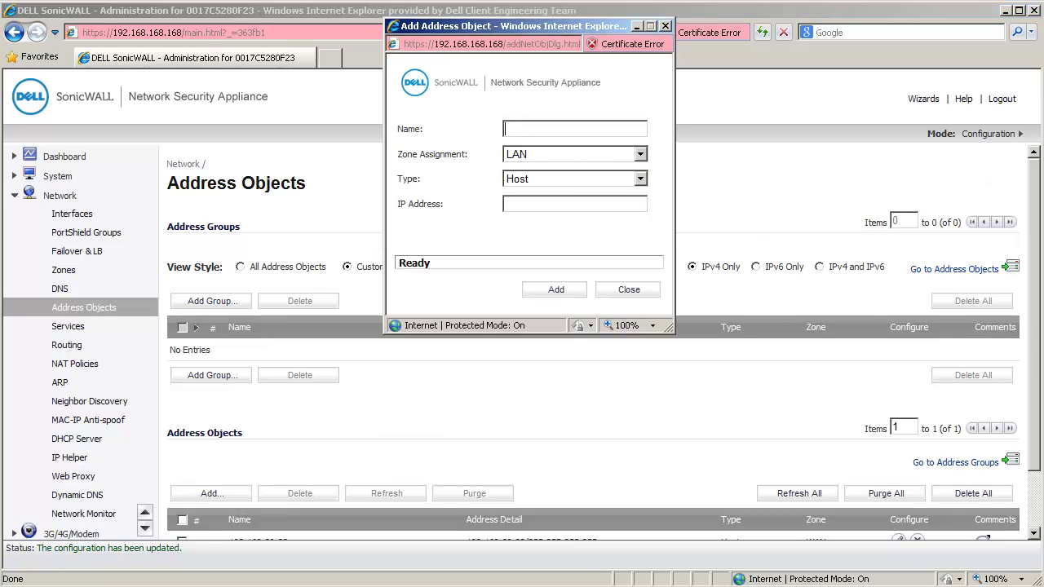
pyautogui.write('Branch Office A LAN')
pyautogui.press('Tab')
pyautogui.press('v')
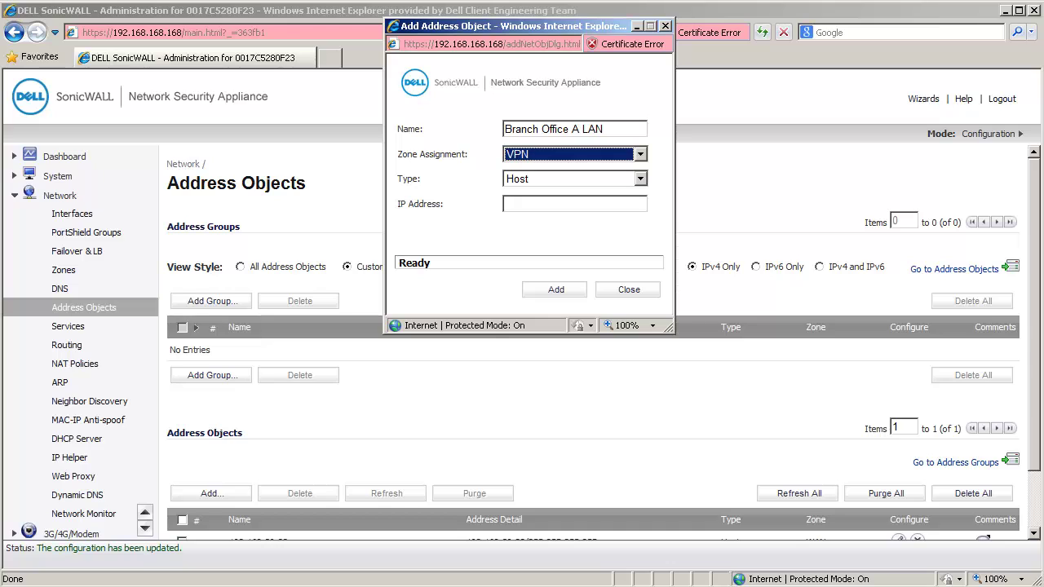
pyautogui.press('Tab')
pyautogui.press('n')
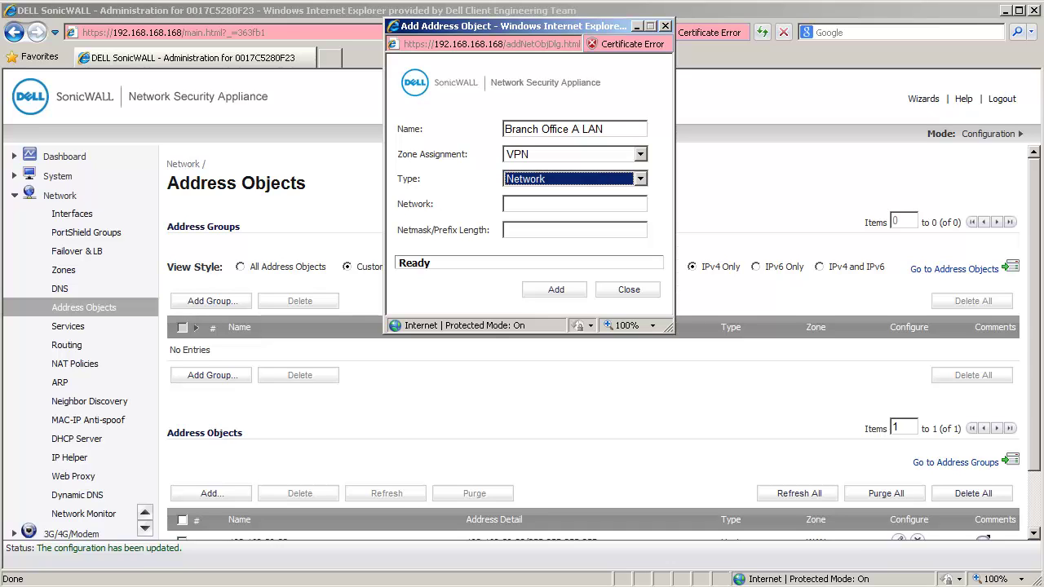
pyautogui.press('Tab')
pyautogui.write('1')
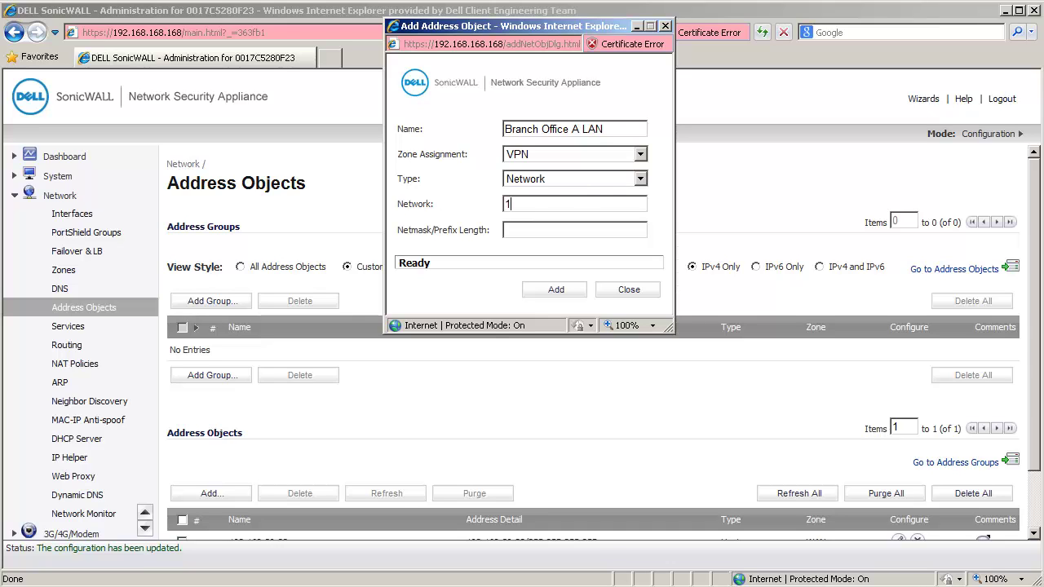
pyautogui.write('0.10.10.0255.255.255.0')
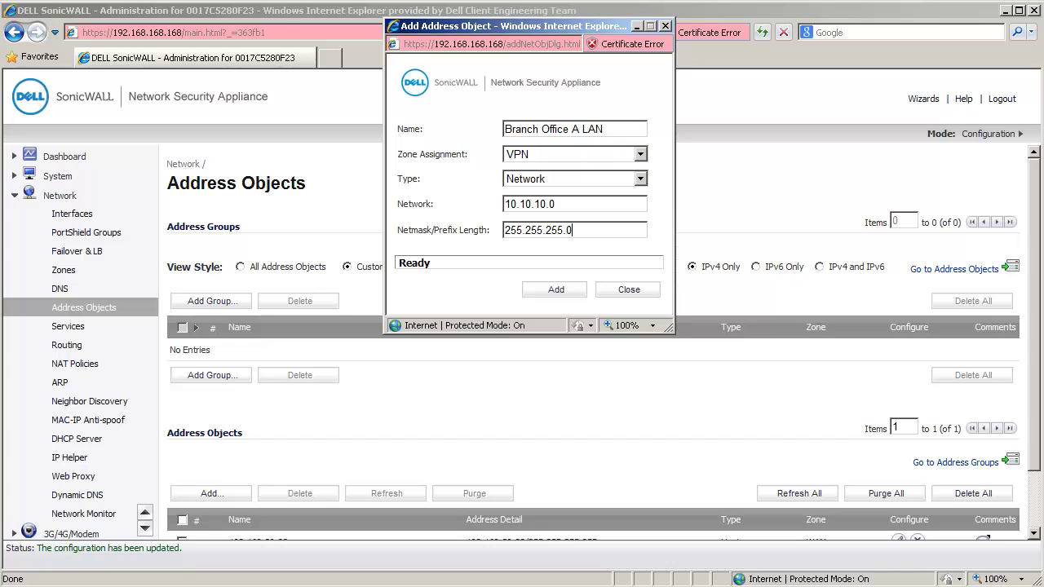
pyautogui.click(573, 291)
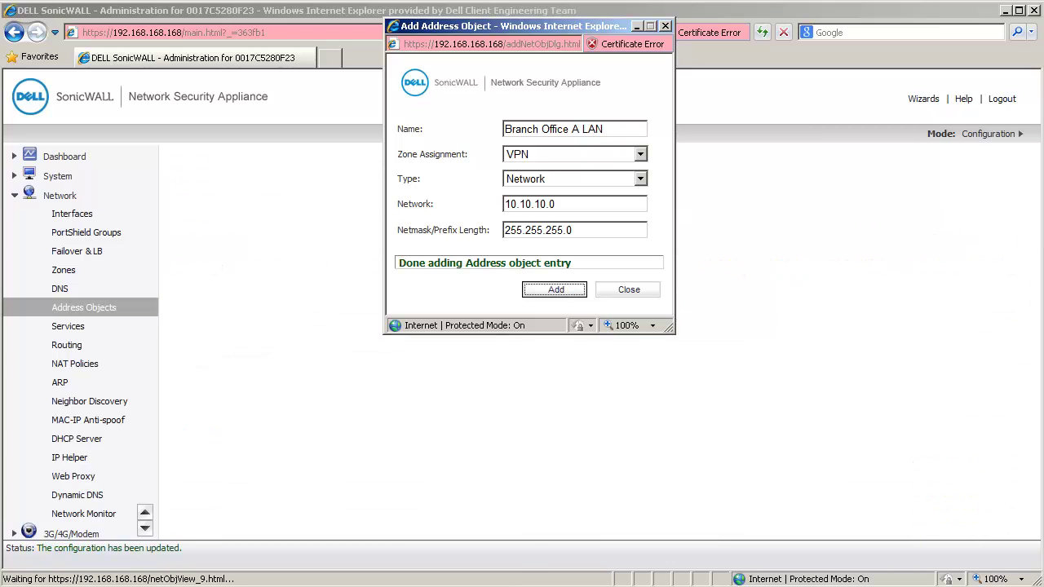
# - Add 'Branch Office B LAN' as 172.27.24.0 / 255.255.255.0 in the VPN zone, then close the dialog
pyautogui.click(575, 130)
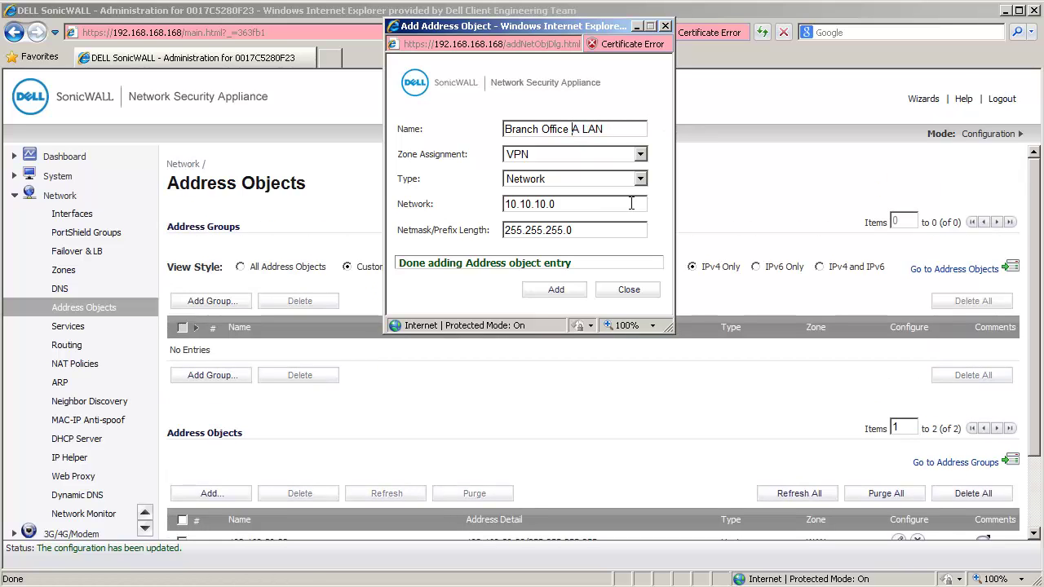
pyautogui.write('B')
pyautogui.press('Tab')
pyautogui.press('Tab')
pyautogui.press('Tab')
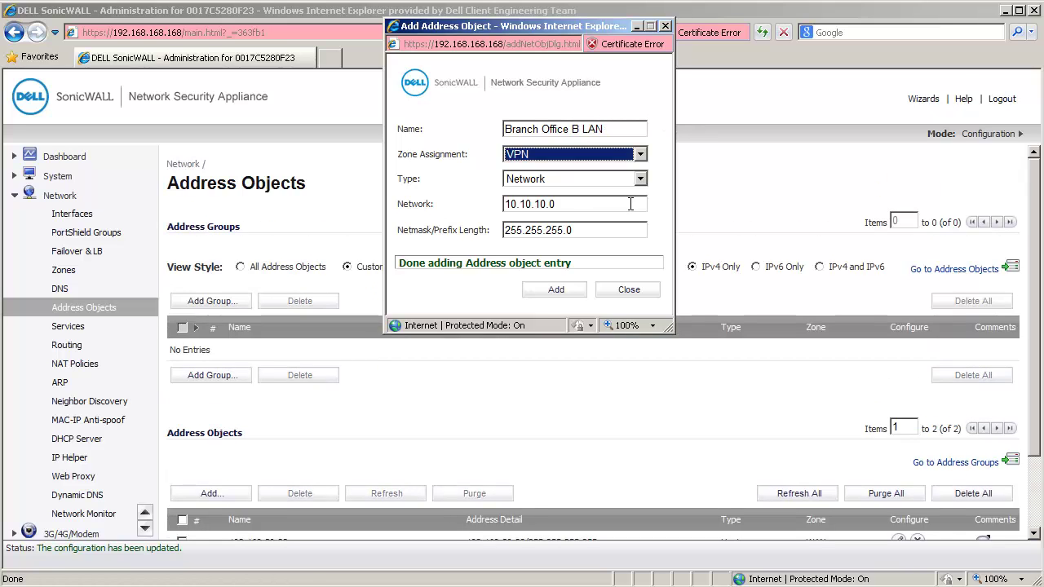
pyautogui.write('172.27.24.0')
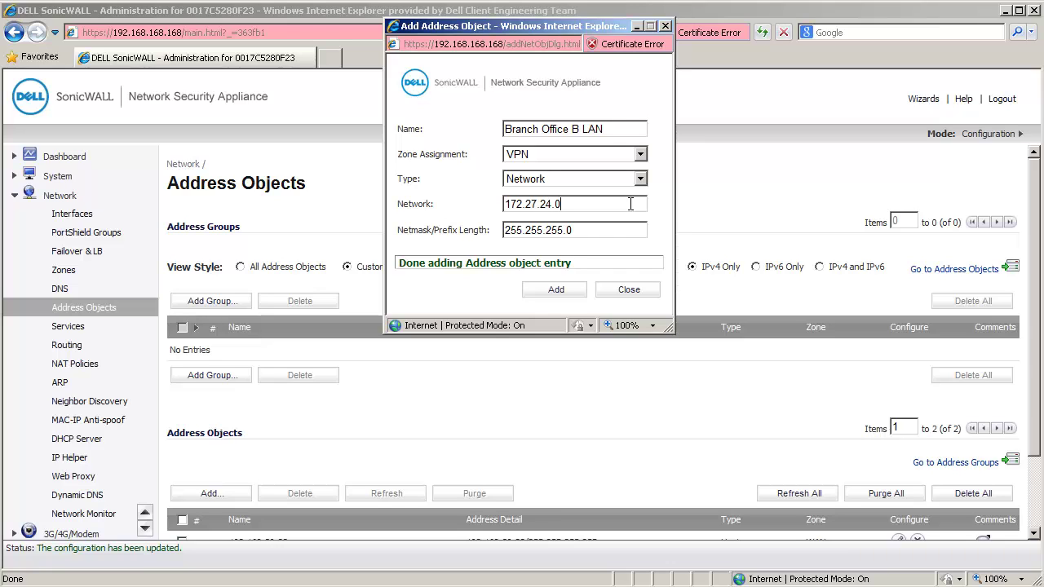
pyautogui.click(574, 295)
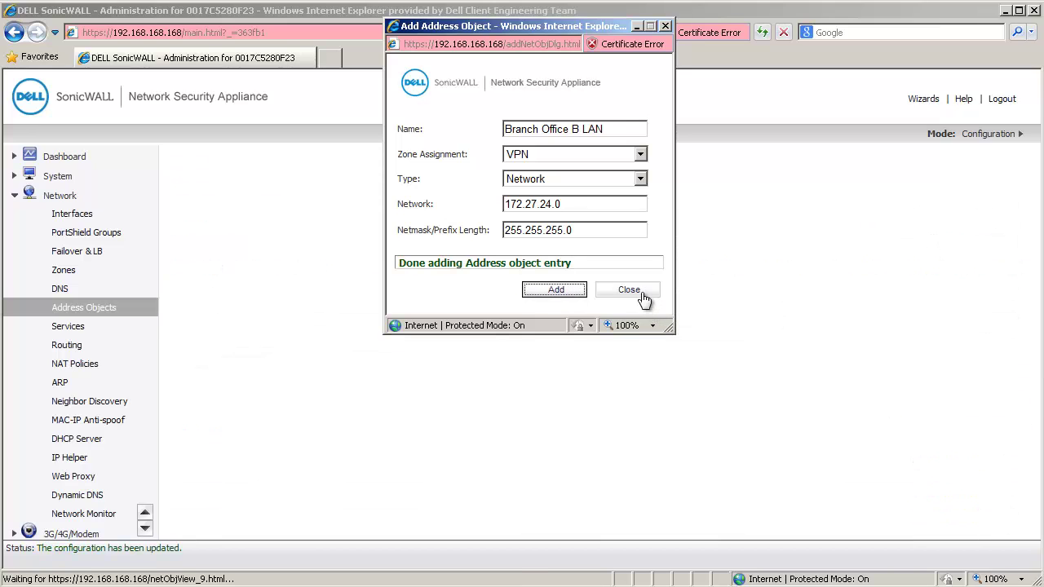
pyautogui.click(642, 294)
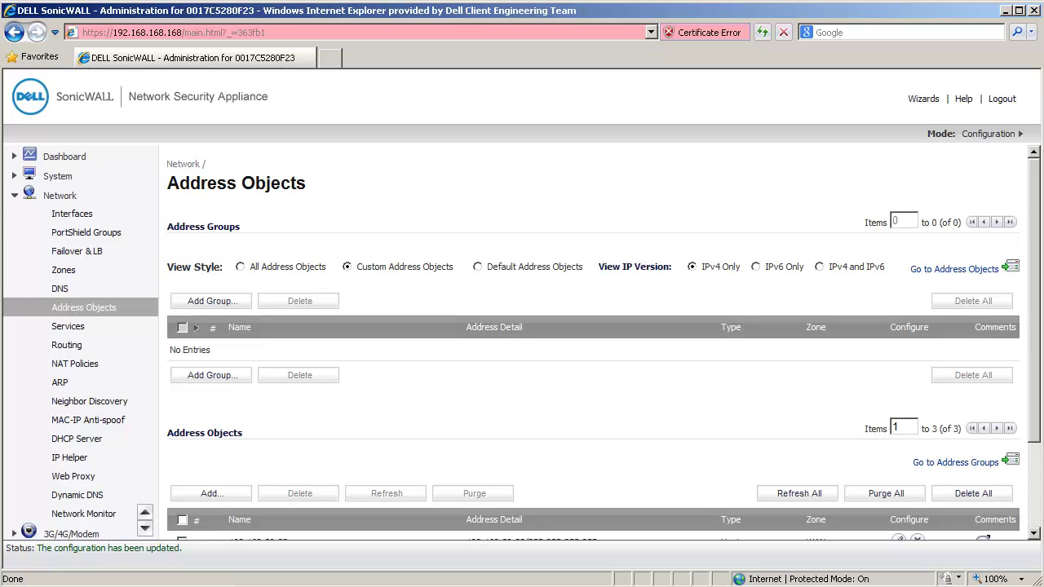
# - Create group 'Local & Branch Office B Network' with members X0 Subnet and Branch Office B LAN
pyautogui.click(211, 375)
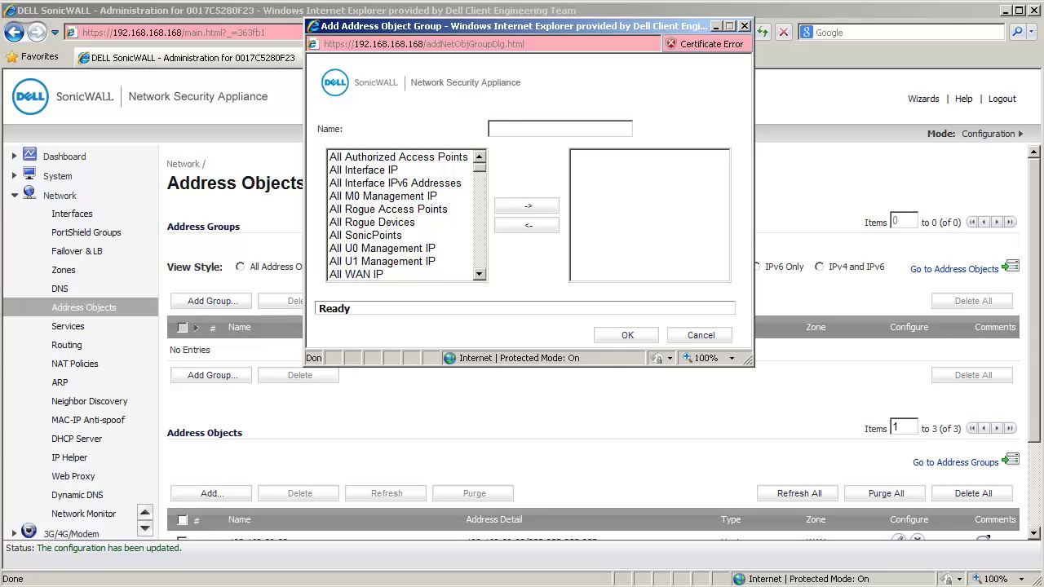
pyautogui.write('Local & r')
pyautogui.press('BackSpace')
pyautogui.write('Branch Office')
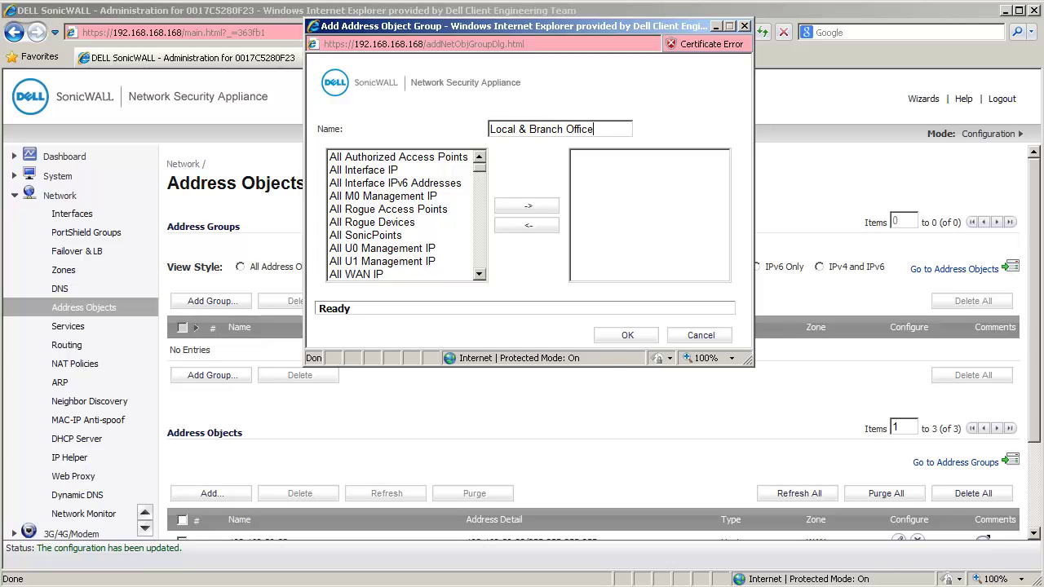
pyautogui.write(' B L')
pyautogui.write('Network')
pyautogui.press('Tab')
pyautogui.write('x0 s')
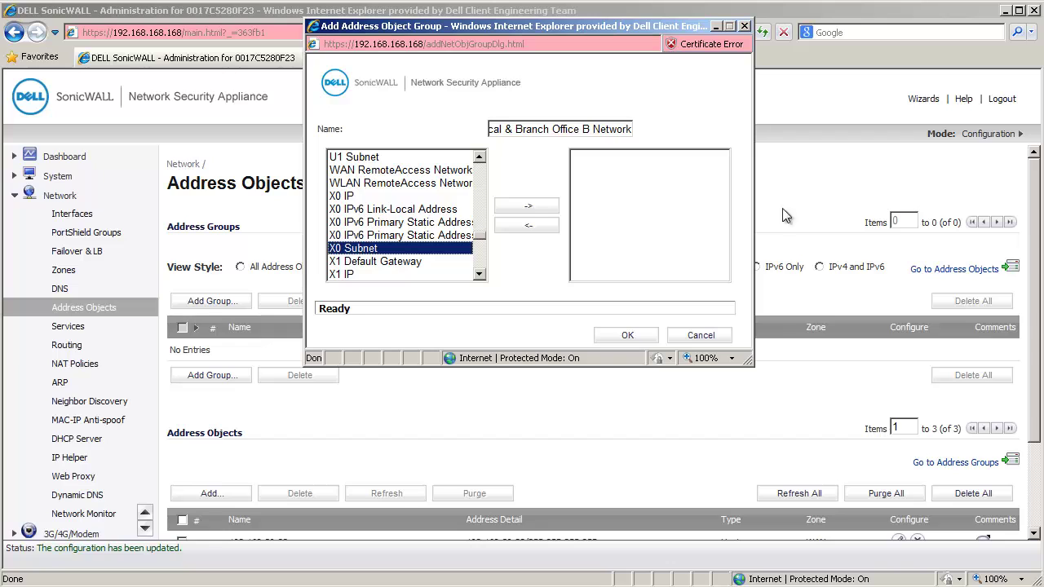
pyautogui.click(528, 206)
pyautogui.click(350, 236)
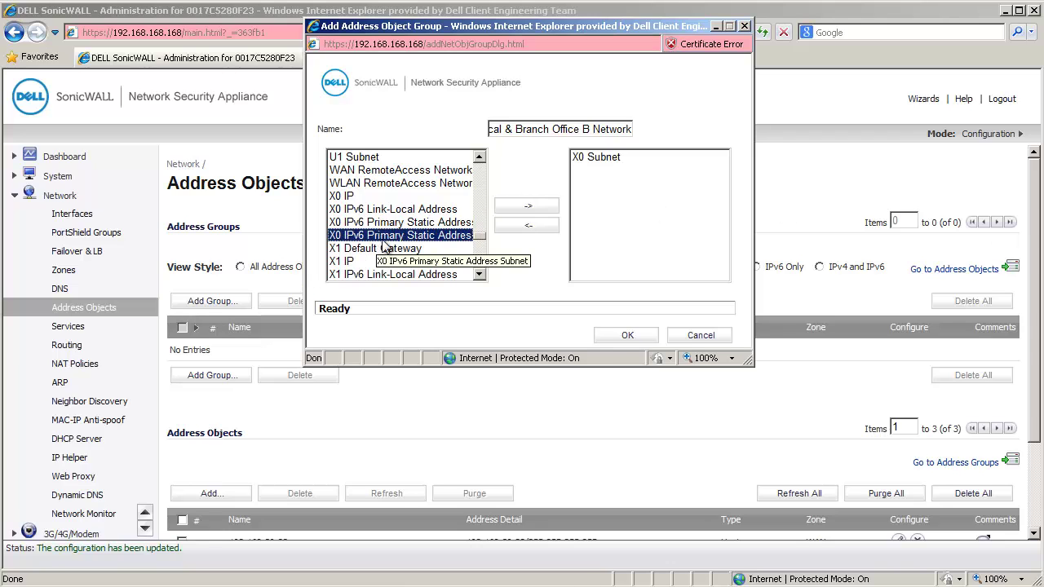
pyautogui.write('branch office b')
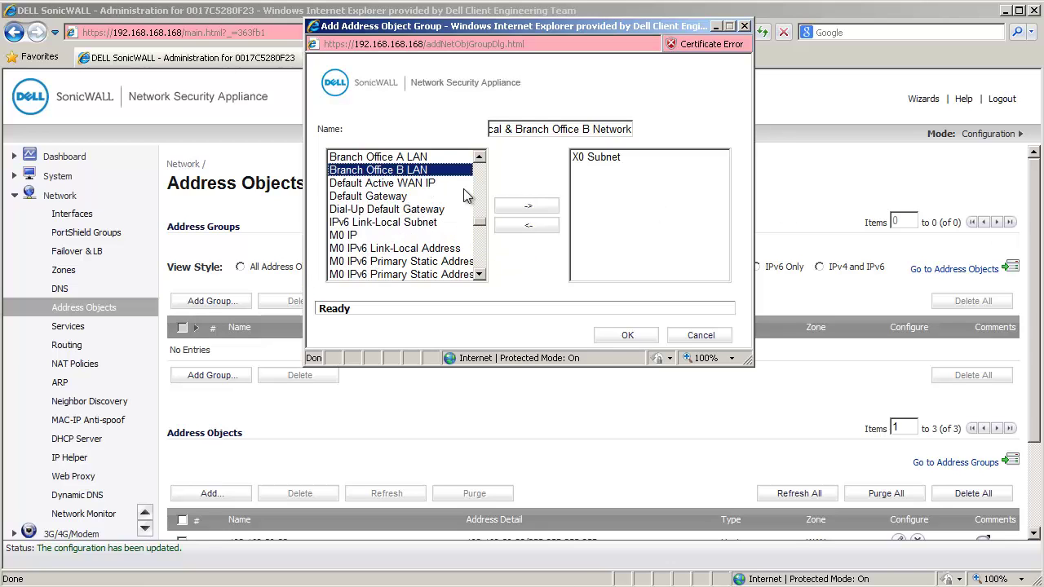
pyautogui.click(528, 205)
pyautogui.click(624, 335)
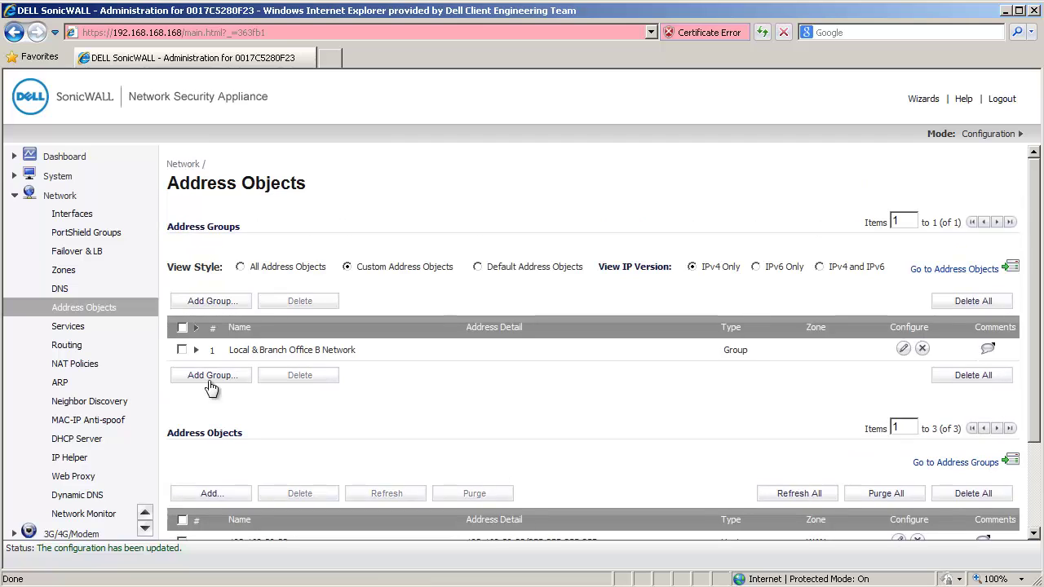
pyautogui.click(210, 380)
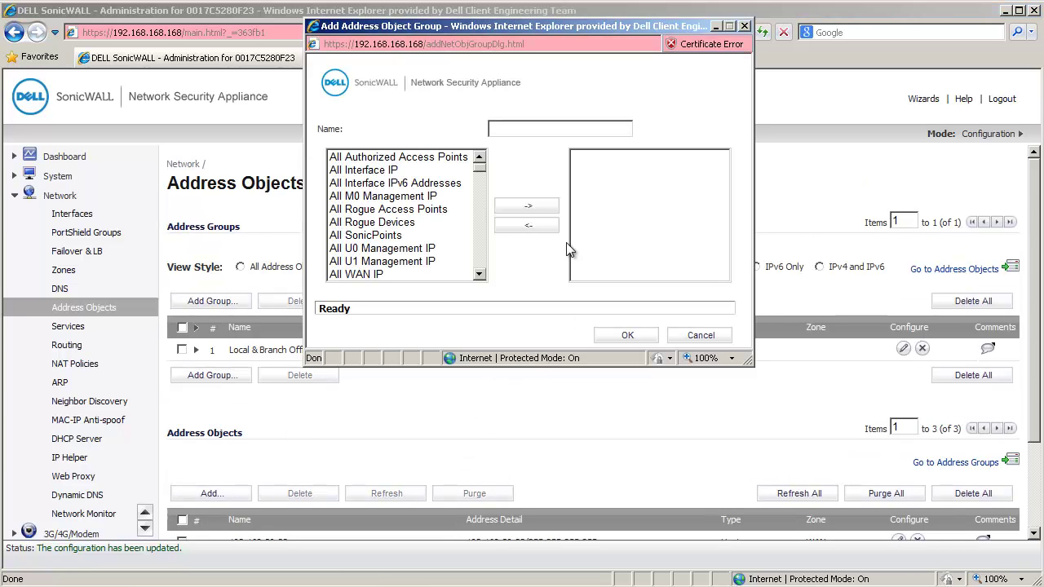
# - Name the new group 'Local & Branch A Network', add X0 Subnet and Branch Office A LAN, and save
pyautogui.click(529, 129)
pyautogui.write('Local U&')
pyautogui.press('BackSpace')
pyautogui.press('BackSpace')
pyautogui.write('& Branch ')
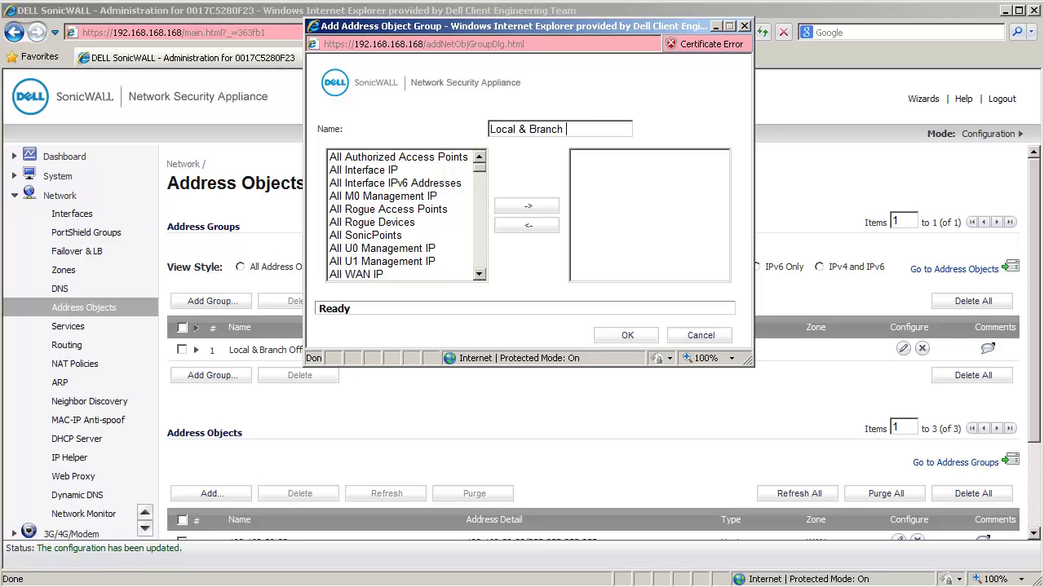
pyautogui.write('A Network')
pyautogui.press('Tab')
pyautogui.press('Down')
pyautogui.press('Down')
pyautogui.press('Down')
pyautogui.press('Down')
pyautogui.press('Down')
pyautogui.press('Down')
pyautogui.press('Down')
pyautogui.press('Down')
pyautogui.press('Down')
pyautogui.press('Down')
pyautogui.press('Down')
pyautogui.press('Down')
pyautogui.press('Down')
pyautogui.press('Down')
pyautogui.press('Down')
pyautogui.press('Down')
pyautogui.press('Down')
pyautogui.press('Down')
pyautogui.press('Down')
pyautogui.press('Down')
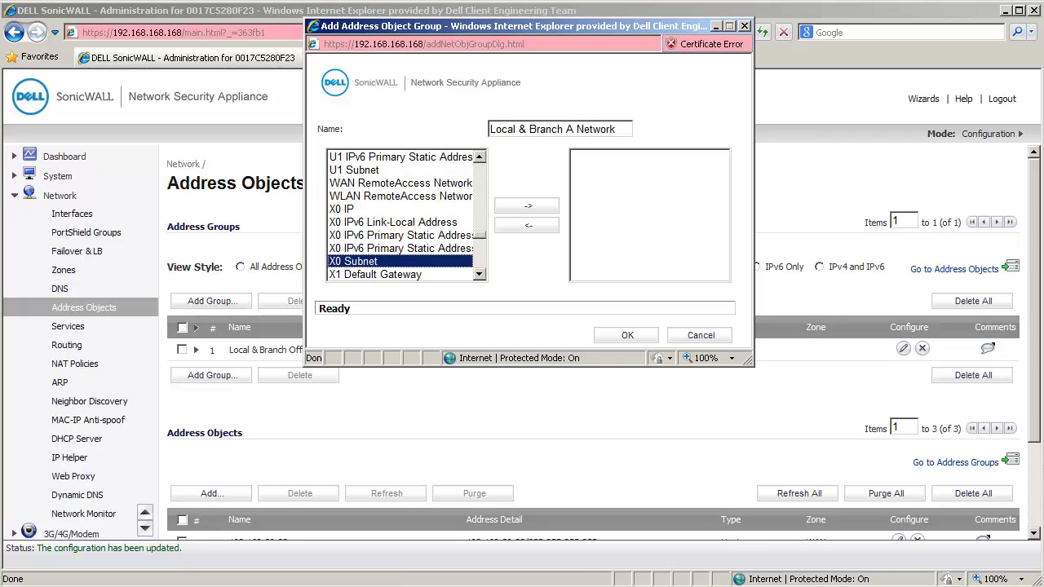
pyautogui.click(527, 205)
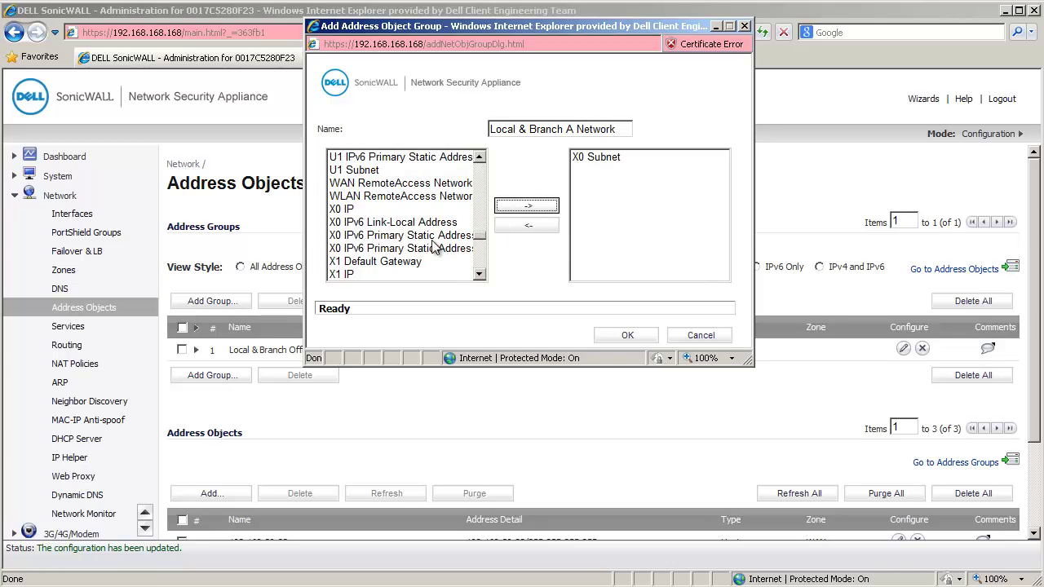
pyautogui.click(407, 237)
pyautogui.press('b')
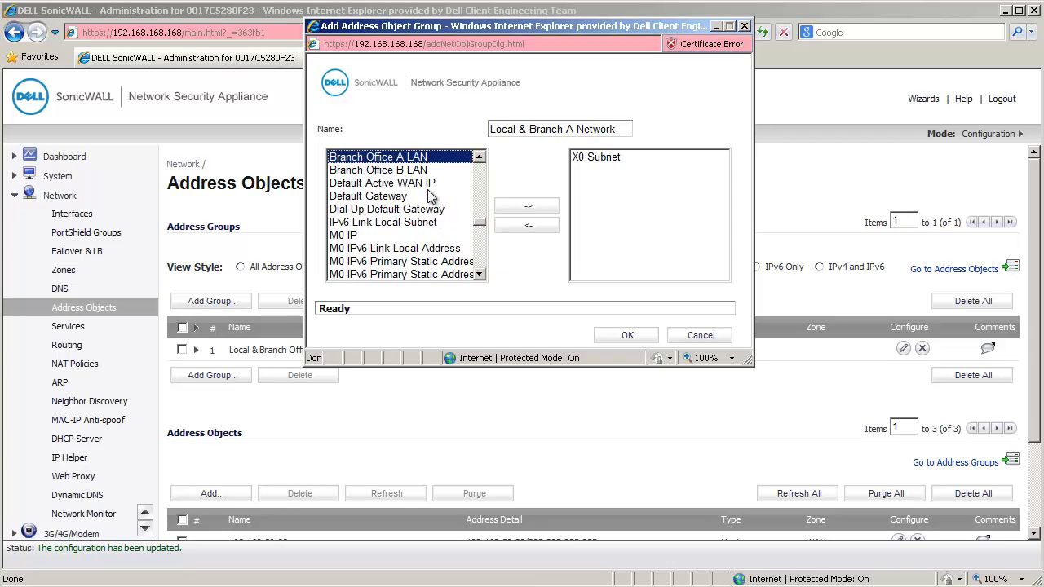
pyautogui.click(530, 207)
pyautogui.click(627, 335)
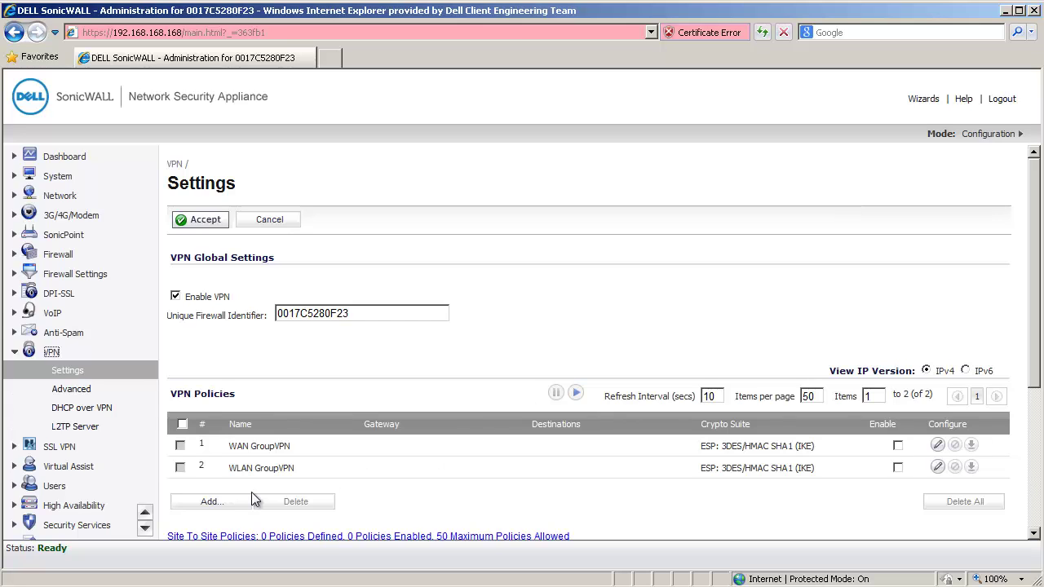
# - Add VPN policy 'VPN to Branch Office A' with primary gateway 192.168.10.1 and the shared secret
pyautogui.click(214, 503)
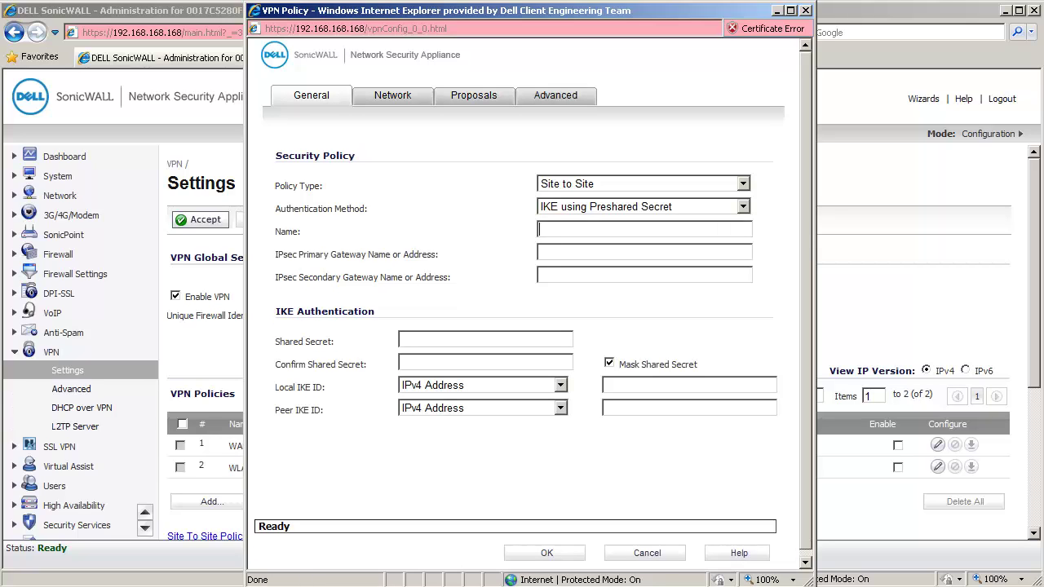
pyautogui.write('VPN to Branch Office ')
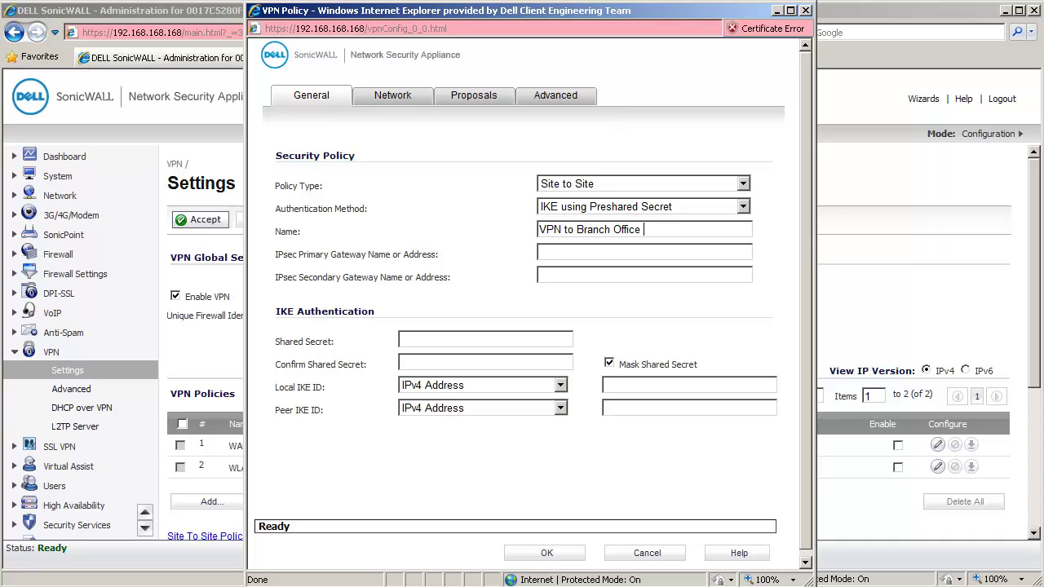
pyautogui.write('A')
pyautogui.press('Tab')
pyautogui.write('192.168.10.1••••••••••••••••••••••')
# - Set the policy's local network to Local & Branch Office B Network and destination to Branch Office A LAN
pyautogui.click(396, 94)
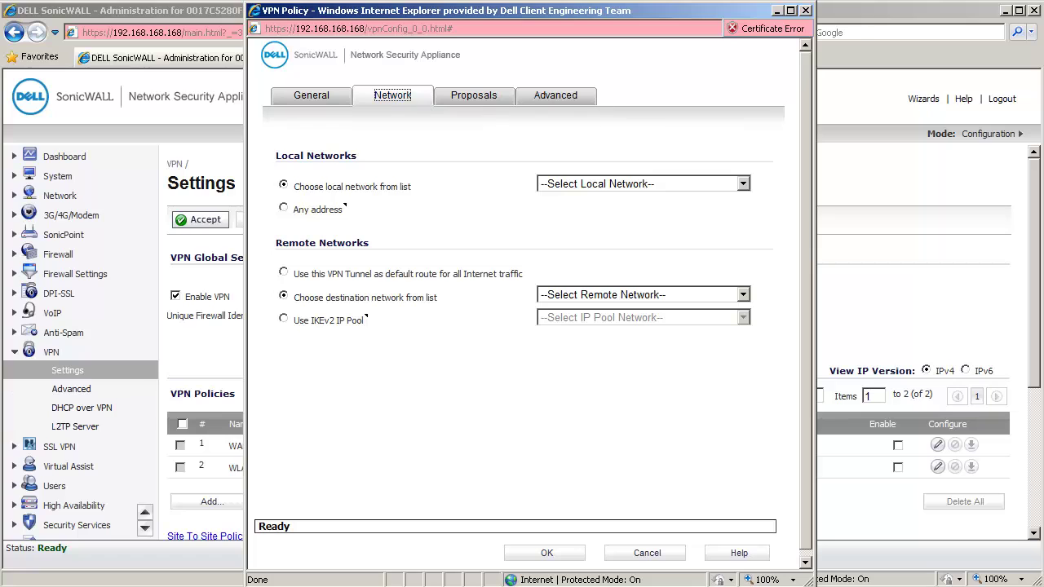
pyautogui.click(691, 184)
pyautogui.scroll(-8, 624, 220)
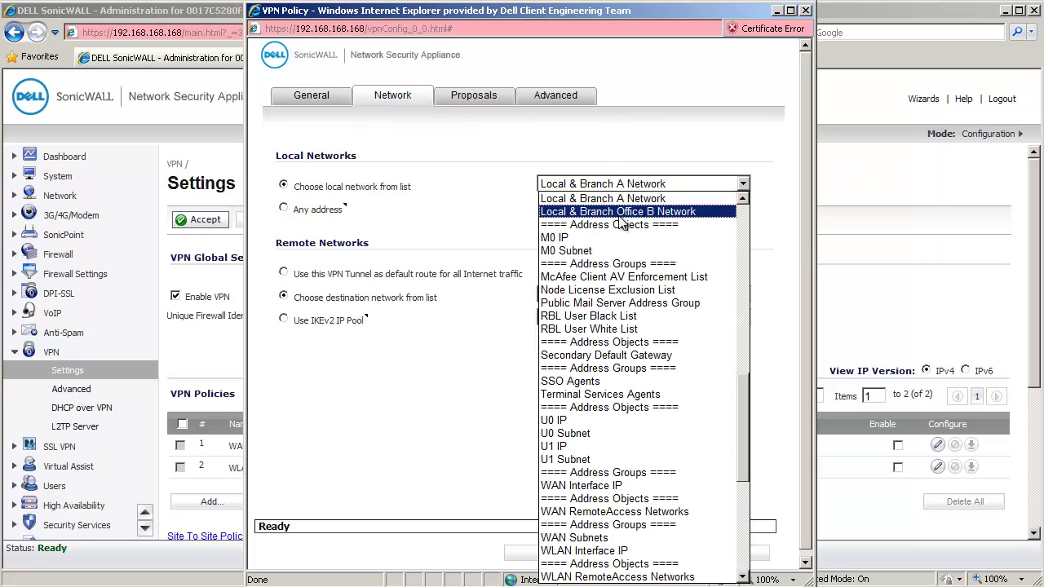
pyautogui.click(624, 209)
pyautogui.click(610, 295)
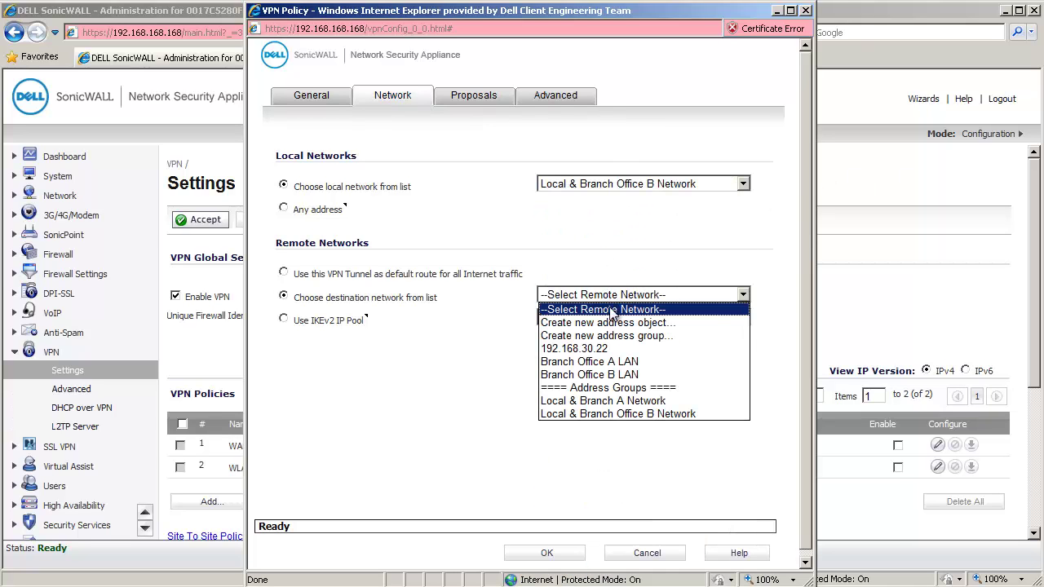
pyautogui.click(582, 364)
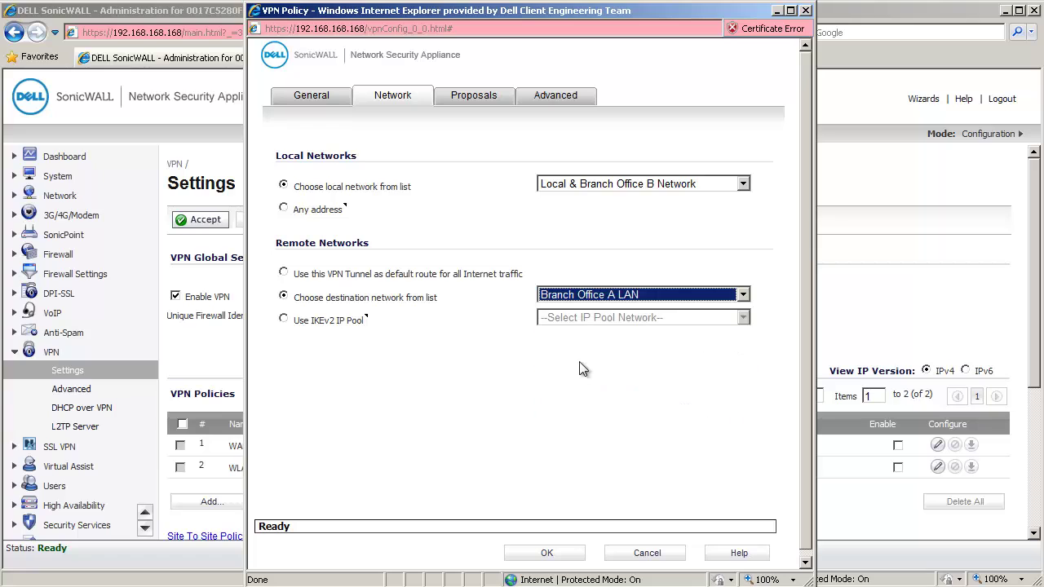
# - Review the Proposals and Advanced settings, then save the Branch Office A policy
pyautogui.click(484, 101)
pyautogui.click(567, 106)
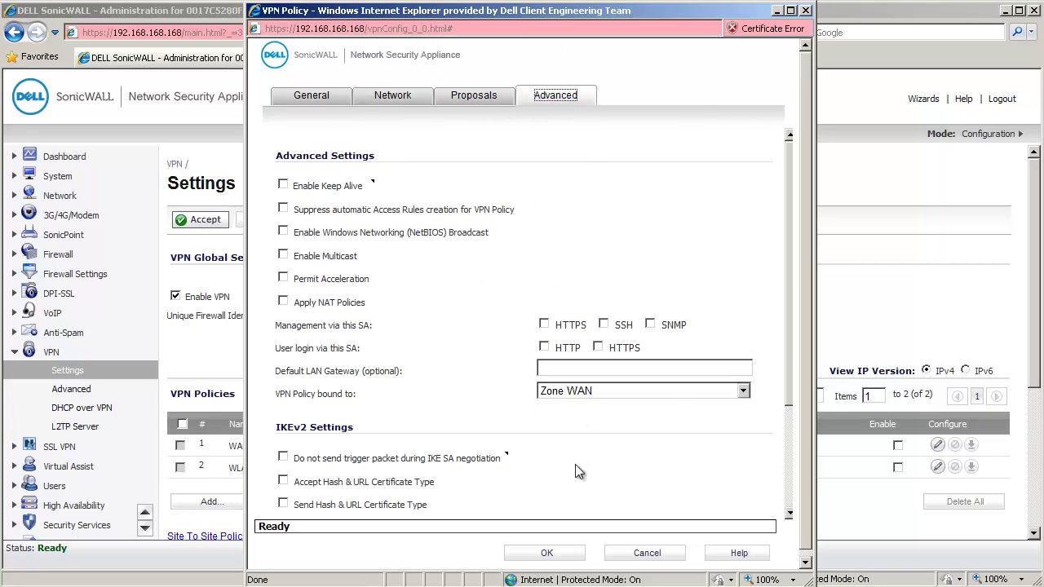
pyautogui.click(546, 554)
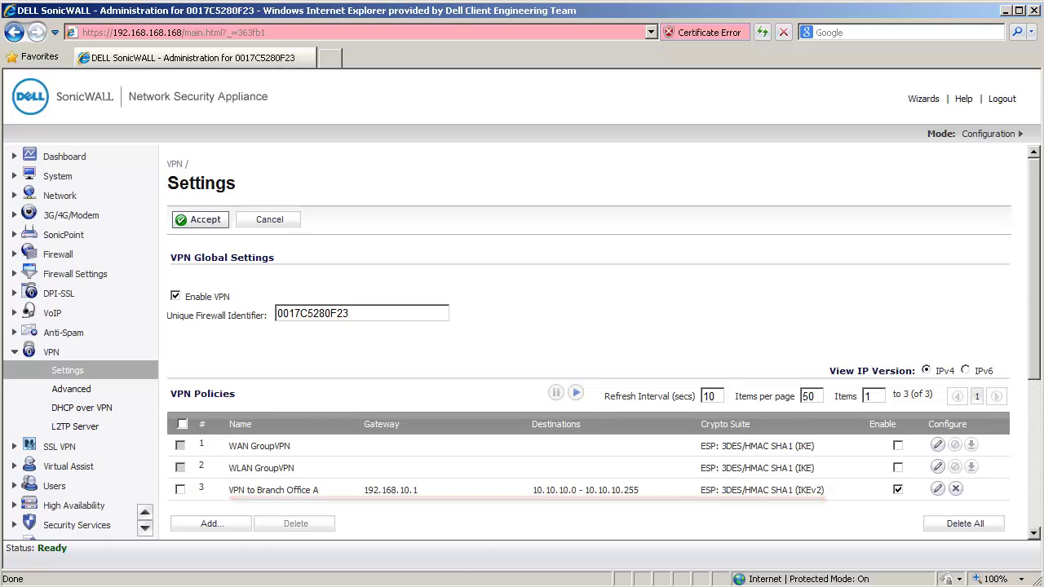
# - Add VPN policy 'VPN to Branch Office B' with gateway 192.168.30.1 and the shared secret entered twice
pyautogui.click(241, 525)
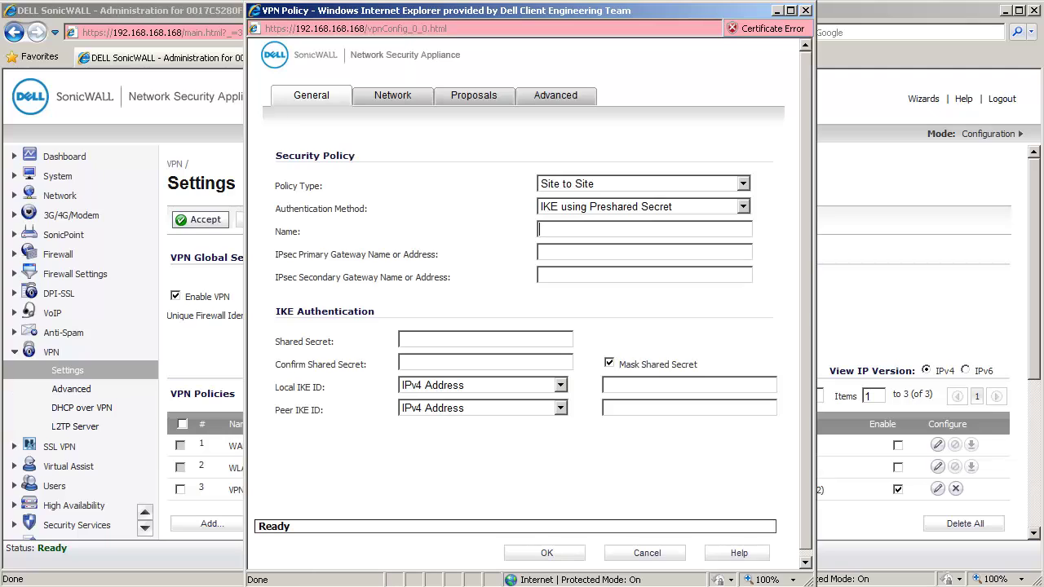
pyautogui.write('VPN to Branch Office B')
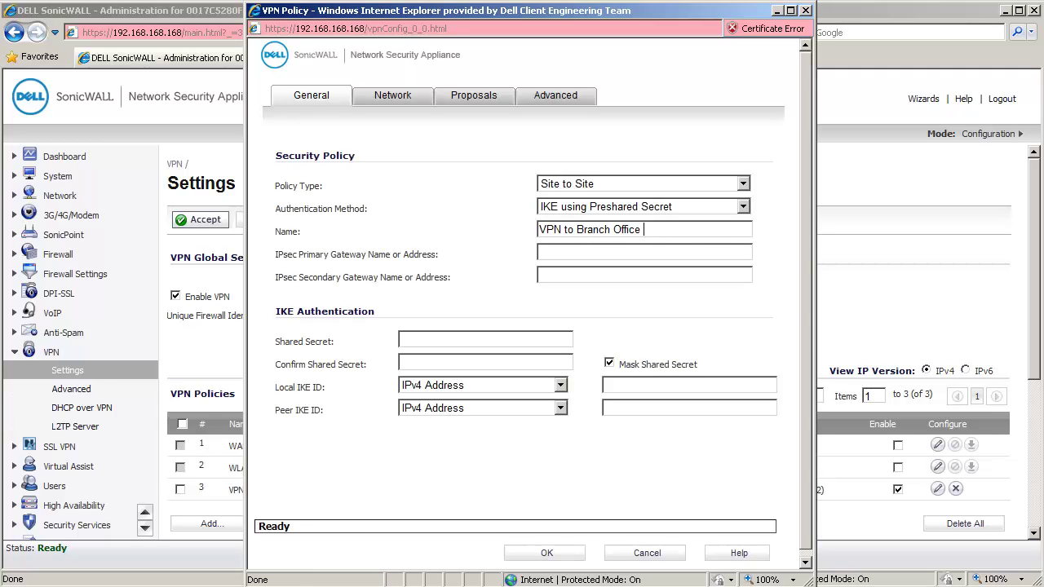
pyautogui.press('Tab')
pyautogui.write('192.168.30.1pas')
pyautogui.press('BackSpace')
pyautogui.press('BackSpace')
pyautogui.press('BackSpace')
pyautogui.press('Tab')
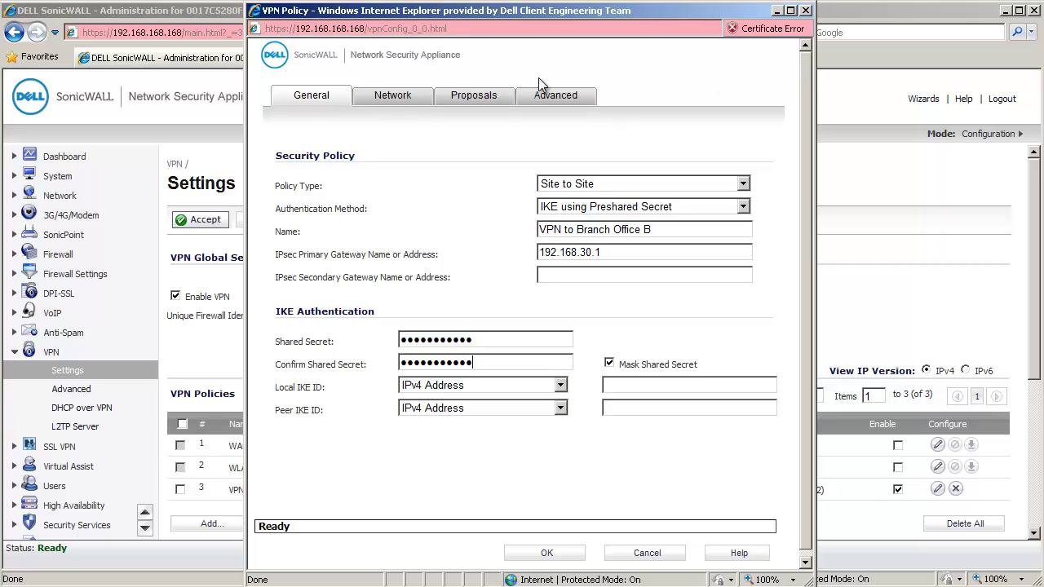
# - Set local network Local & Branch A Network and remote network Branch Office B LAN, then save the policy
pyautogui.click(395, 95)
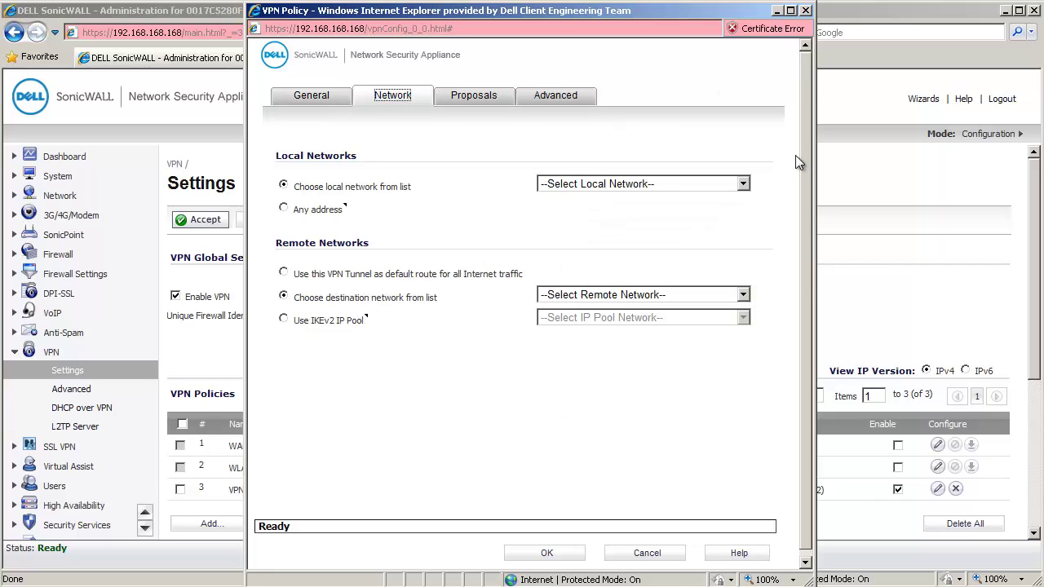
pyautogui.click(688, 184)
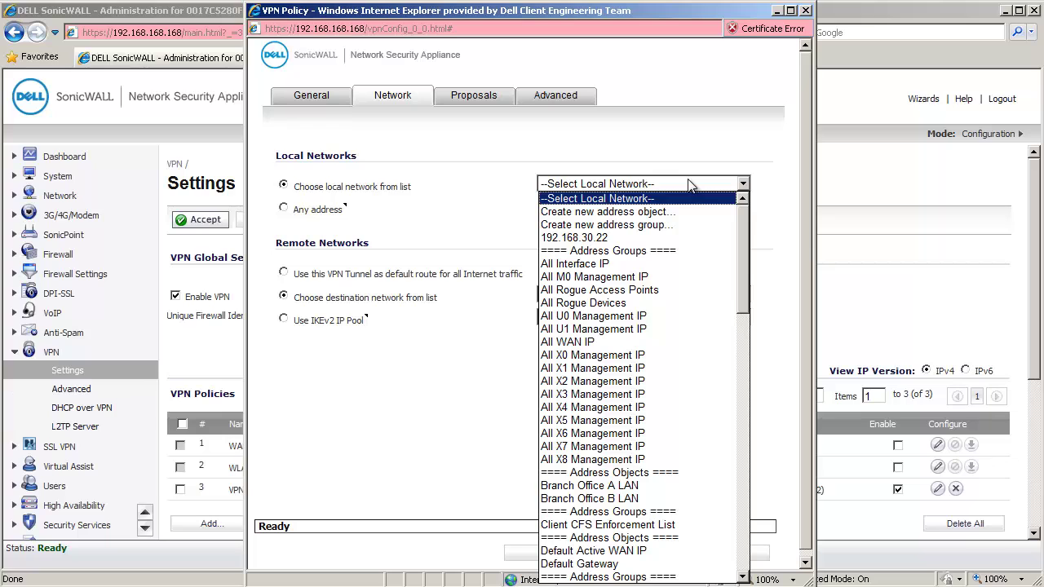
pyautogui.write('loc')
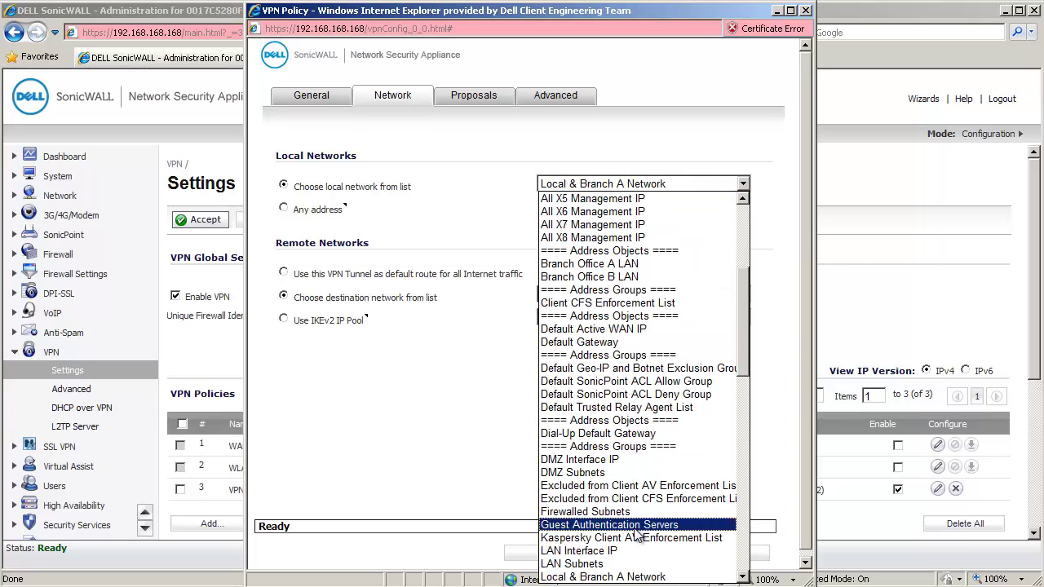
pyautogui.click(626, 577)
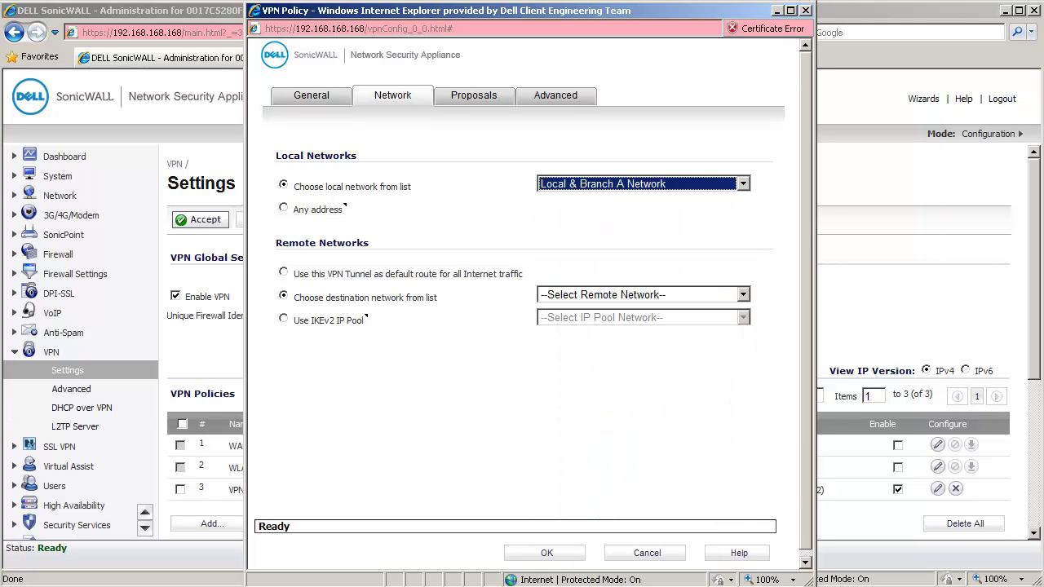
pyautogui.click(669, 299)
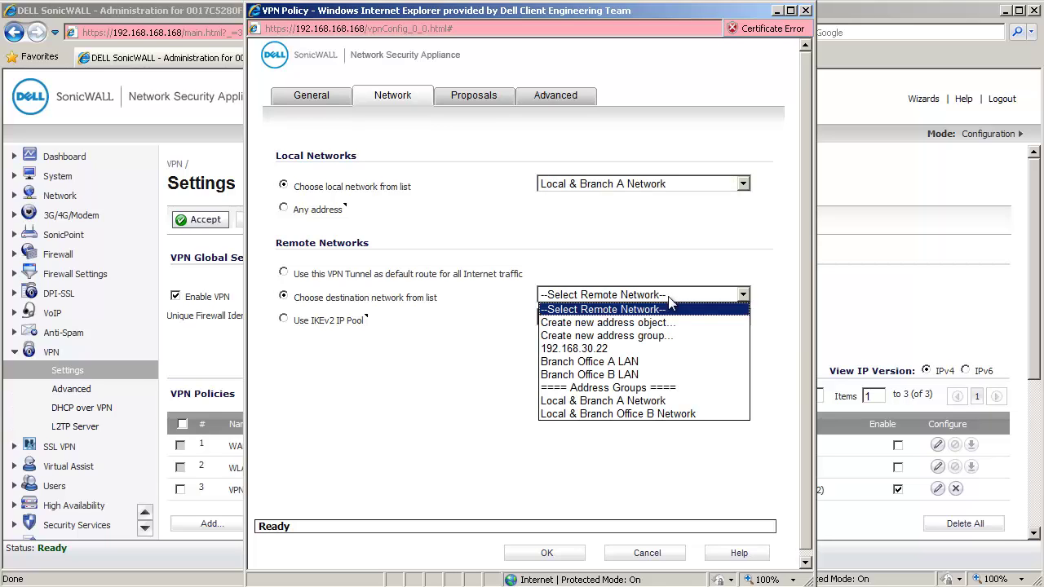
pyautogui.click(641, 374)
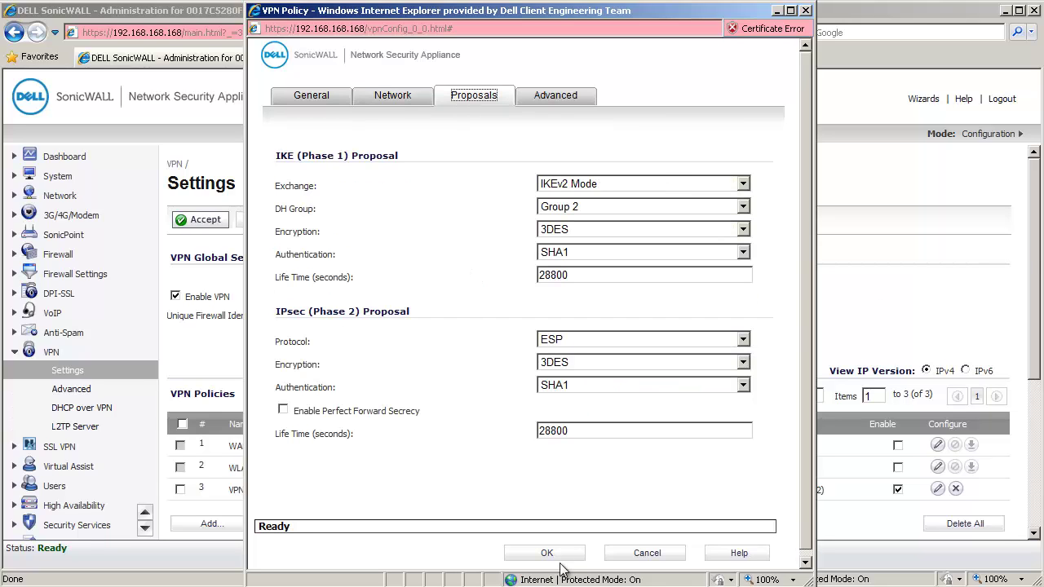
pyautogui.click(553, 555)
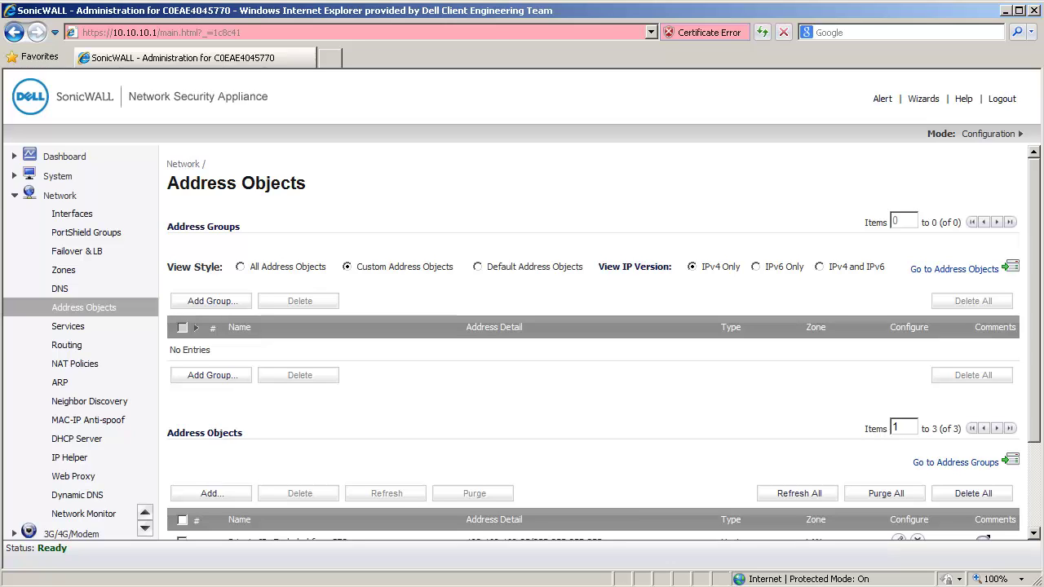
# - Add VPN-zone network object 'Central Office LAN' as 192.168.168.0 / 255.255.255.0
pyautogui.click(233, 495)
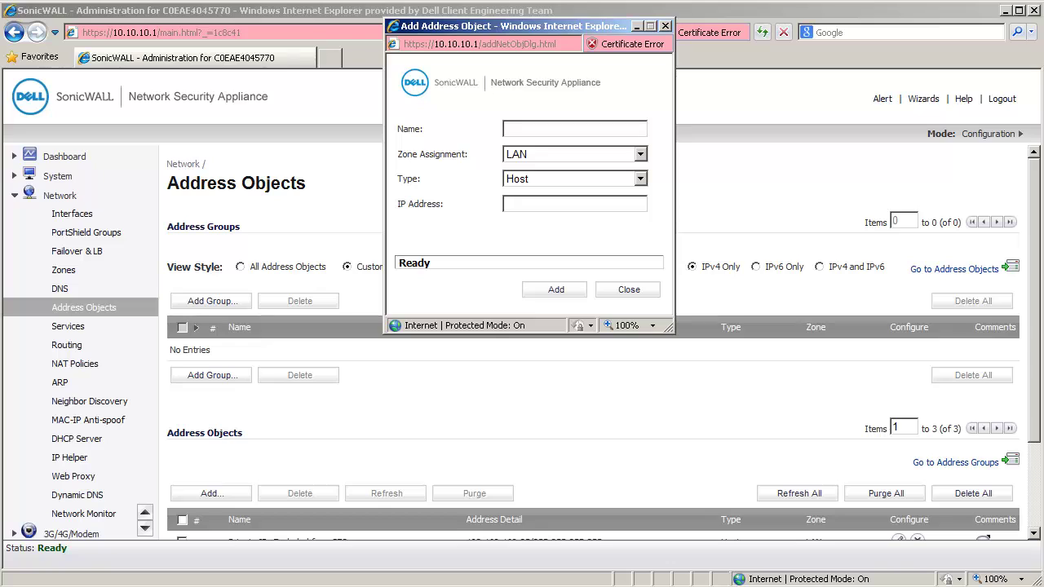
pyautogui.write('Central Office LAN')
pyautogui.press('Tab')
pyautogui.press('v')
pyautogui.press('Tab')
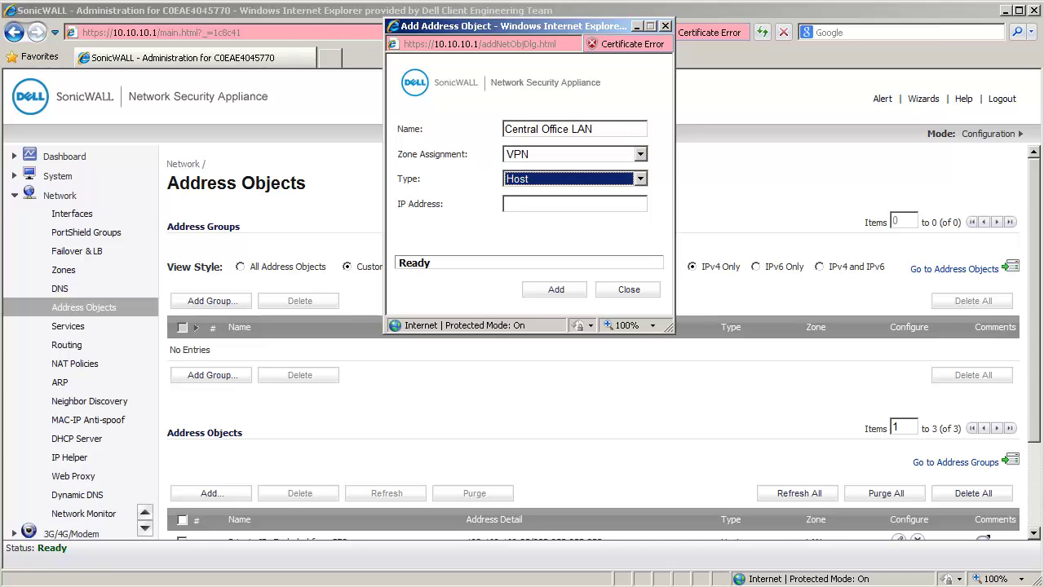
pyautogui.press('n')
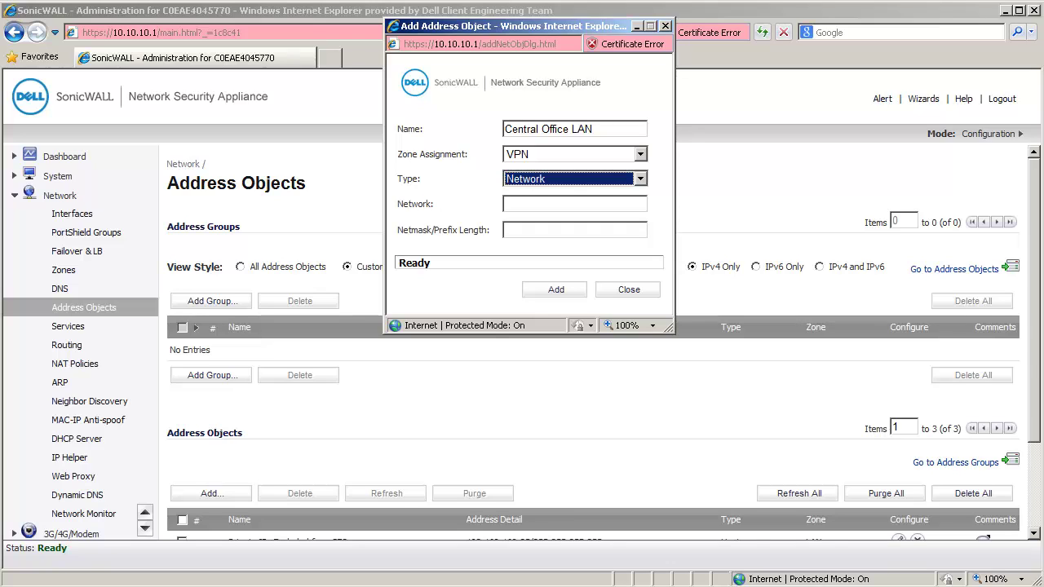
pyautogui.press('Tab')
pyautogui.write('192.168.')
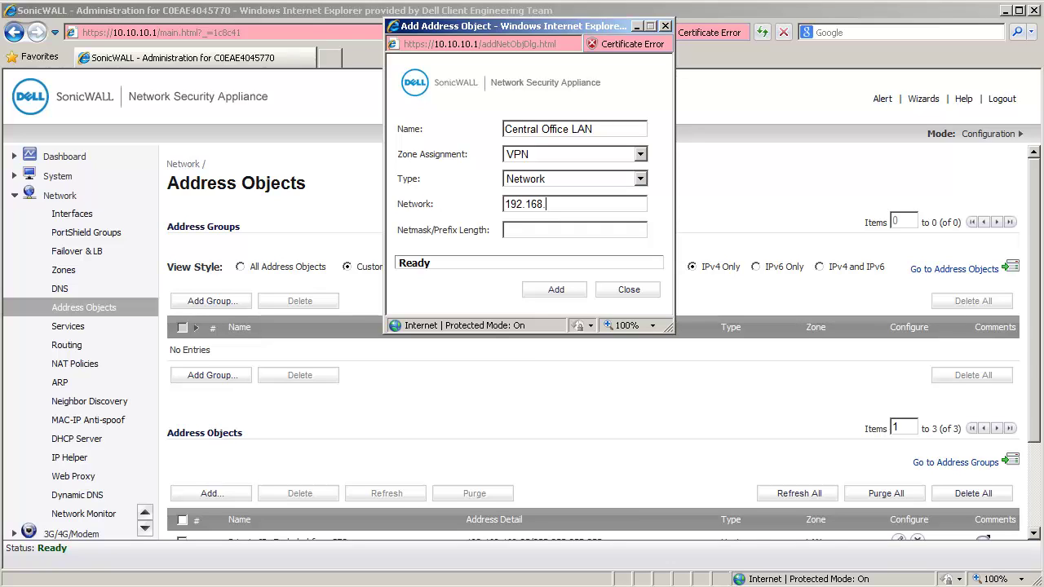
pyautogui.write('168.0')
pyautogui.write('255.255.255.0')
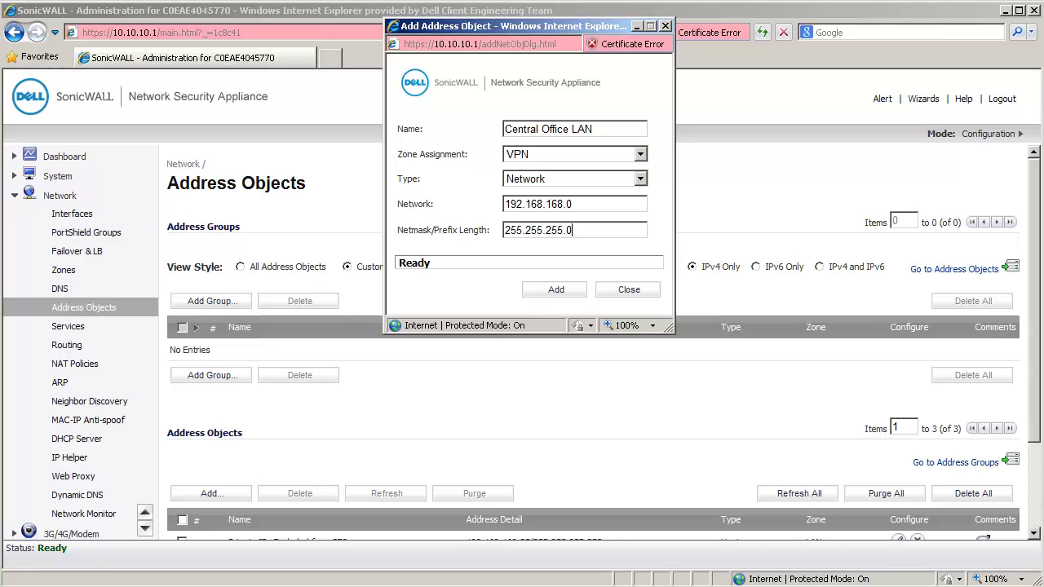
pyautogui.click(557, 292)
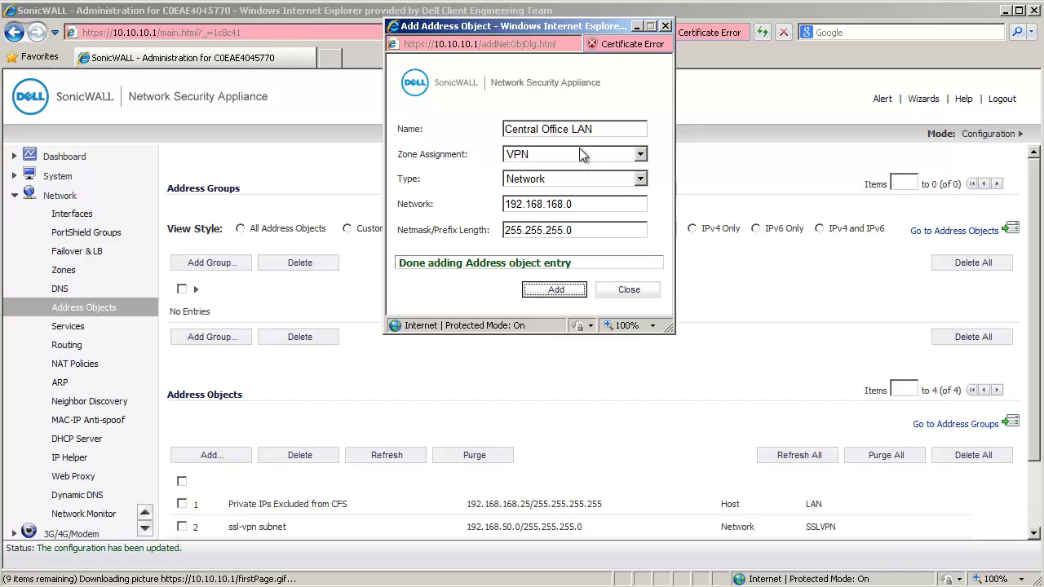
# - Add VPN-zone network object 'Branch Office B LAN' as 172.27.24.0 / 255.255.255.0
pyautogui.doubleClick(527, 132)
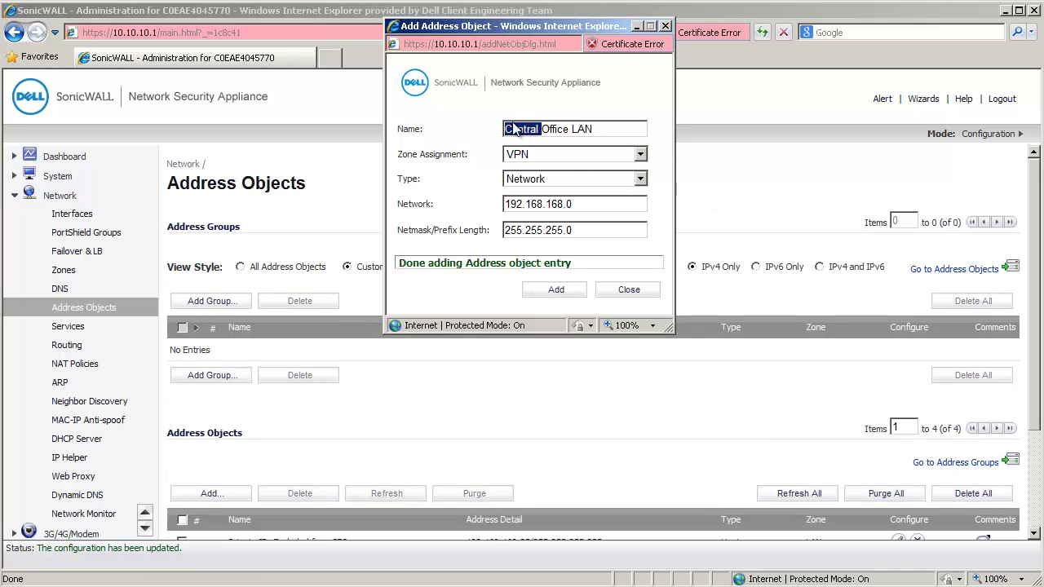
pyautogui.write('Branch Office ')
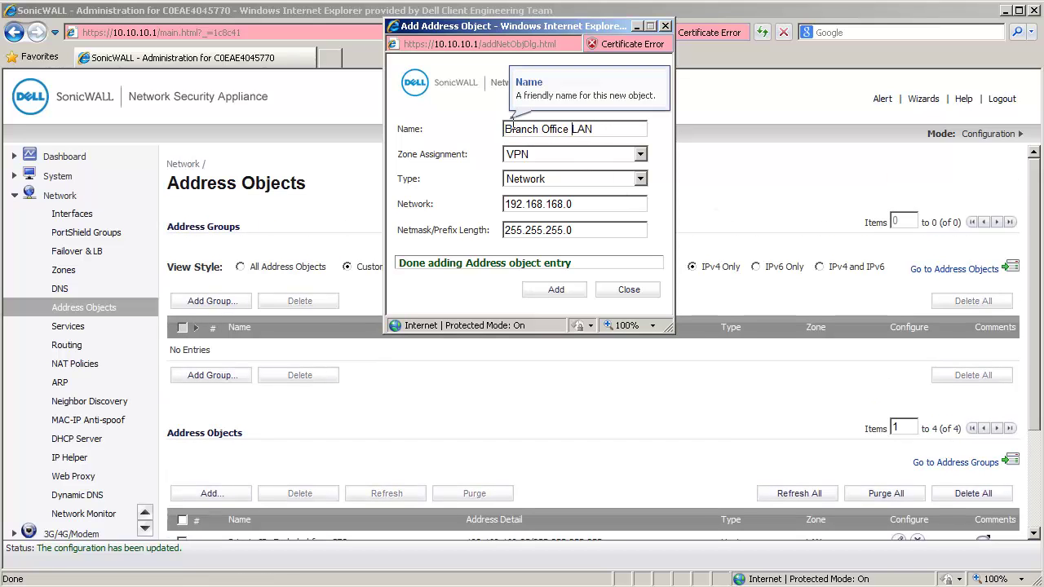
pyautogui.write('B')
pyautogui.press('Tab')
pyautogui.press('Tab')
pyautogui.press('Tab')
pyautogui.write('172.')
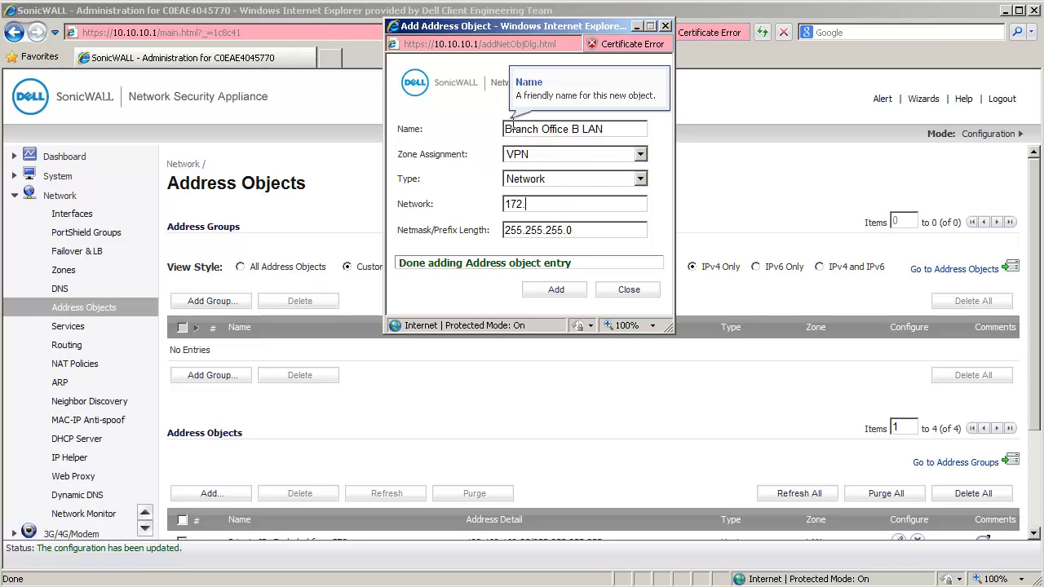
pyautogui.write('27.24.0')
pyautogui.press('Tab')
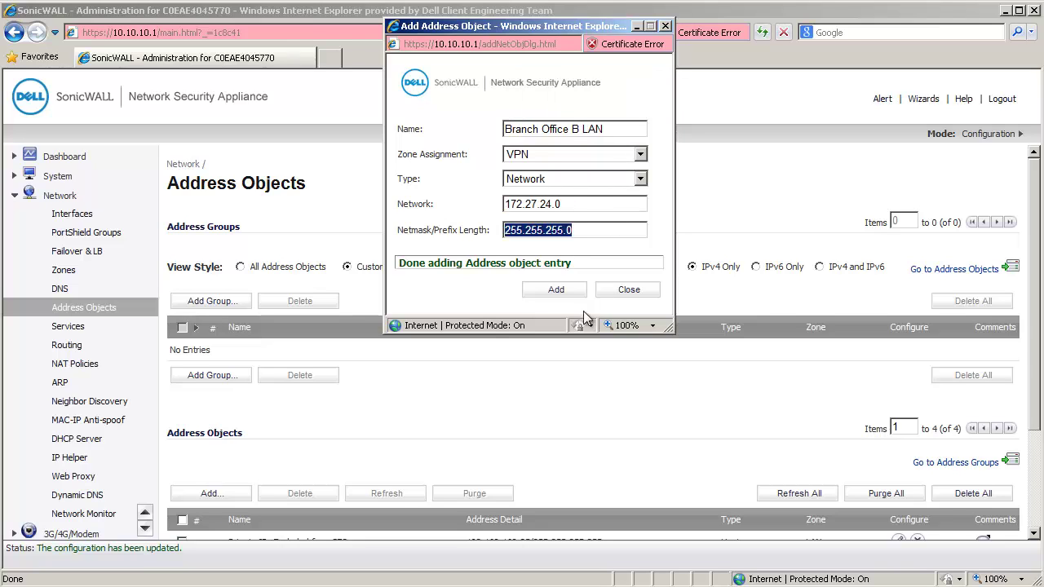
pyautogui.click(556, 289)
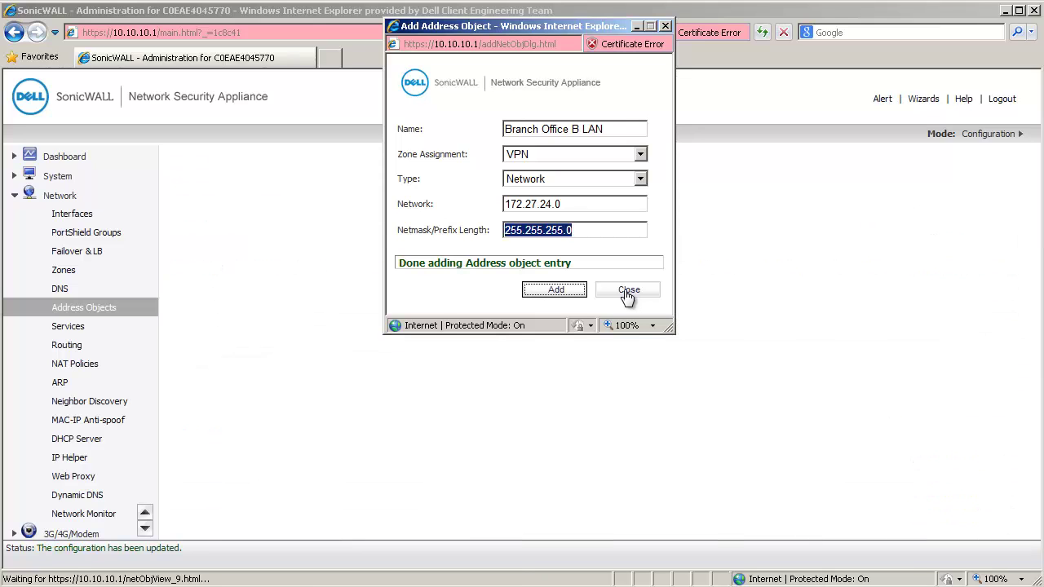
# - Create group 'Central & Branch Office B Network' holding Central Office LAN and Branch Office B LAN
pyautogui.click(628, 291)
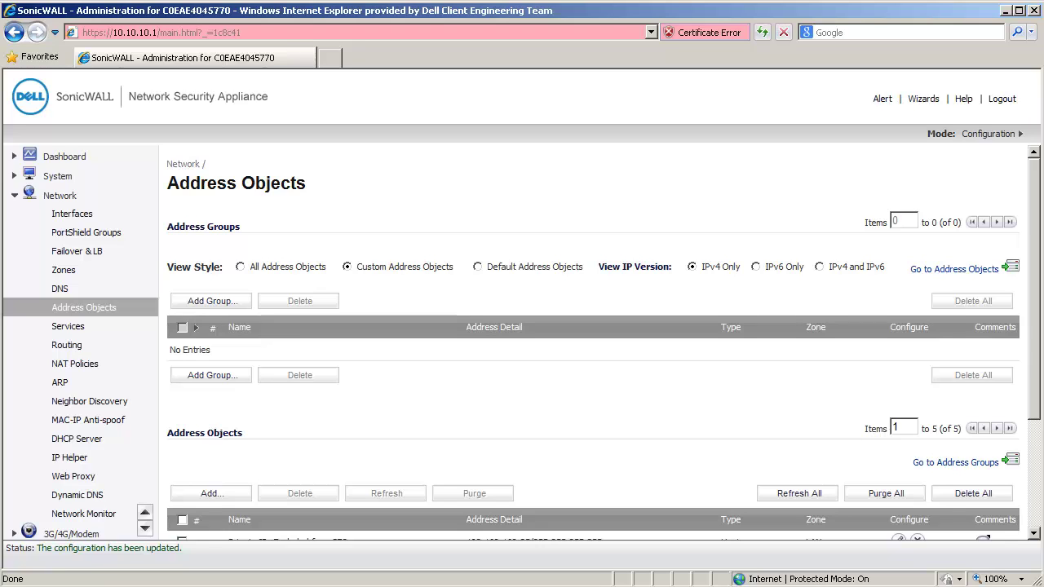
pyautogui.click(217, 302)
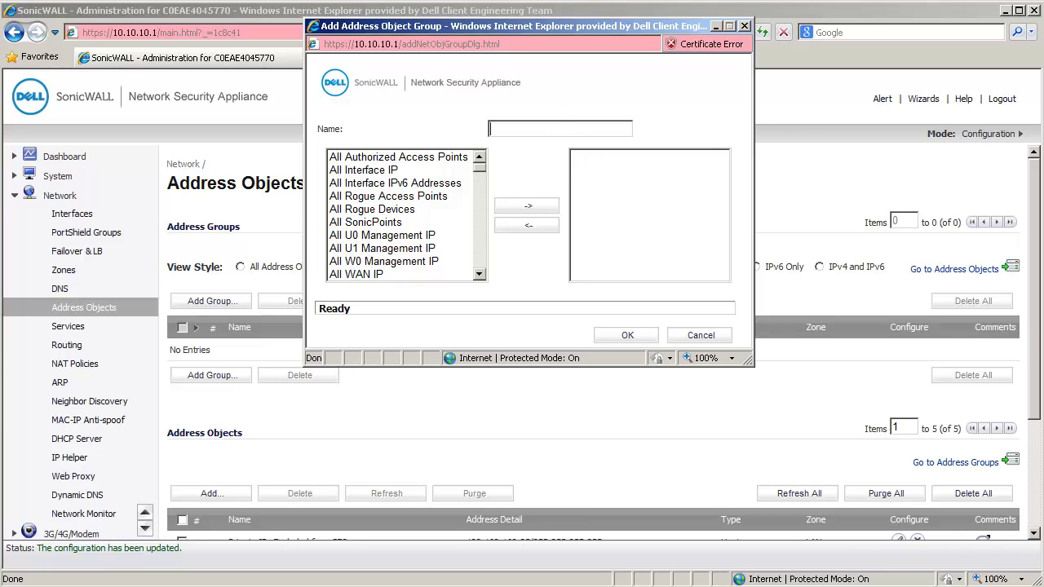
pyautogui.write('Central & Branc')
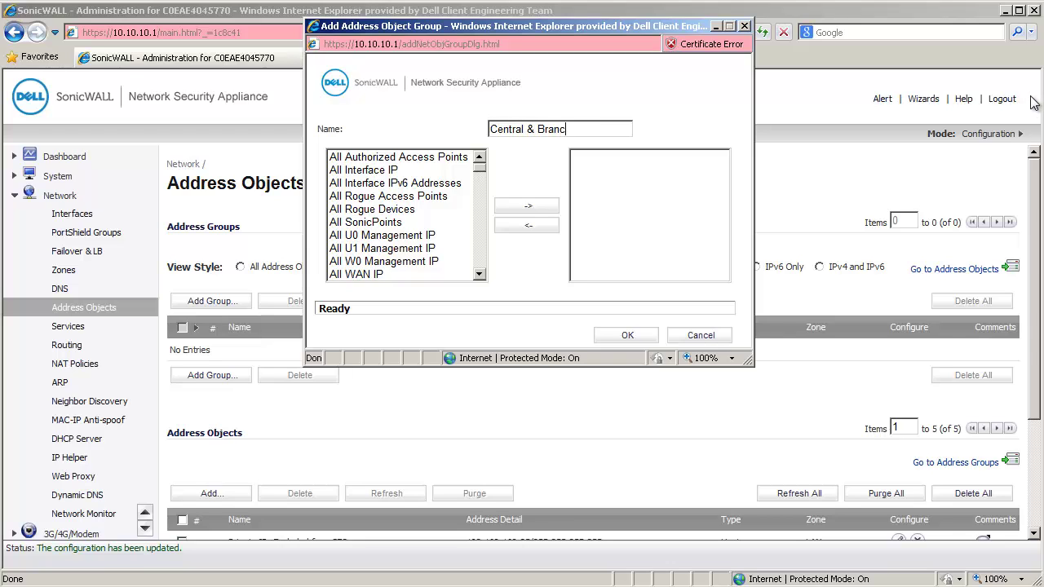
pyautogui.write('h Office B Network')
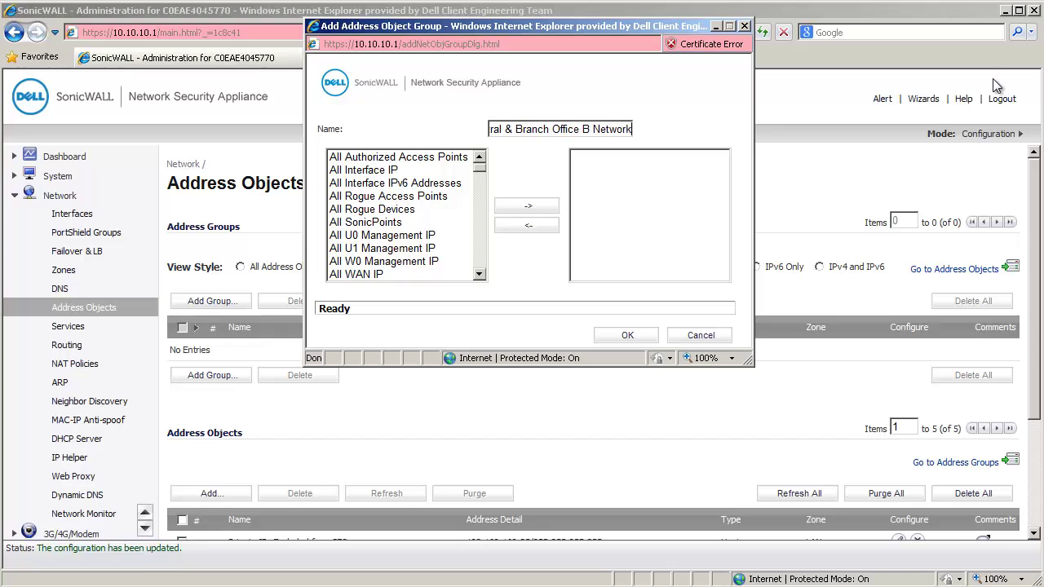
pyautogui.press('Tab')
pyautogui.press('c')
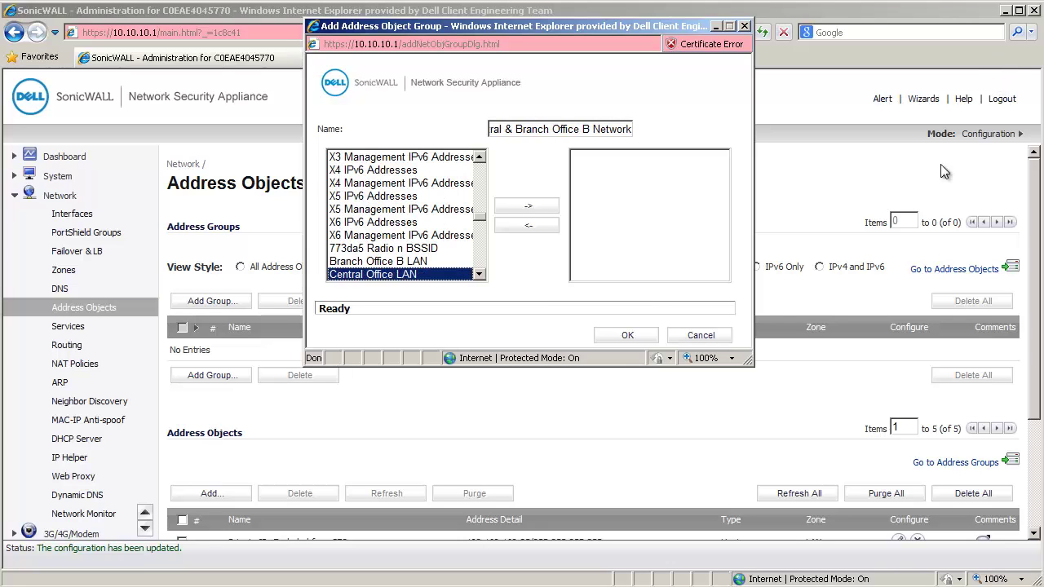
pyautogui.click(530, 208)
pyautogui.click(380, 261)
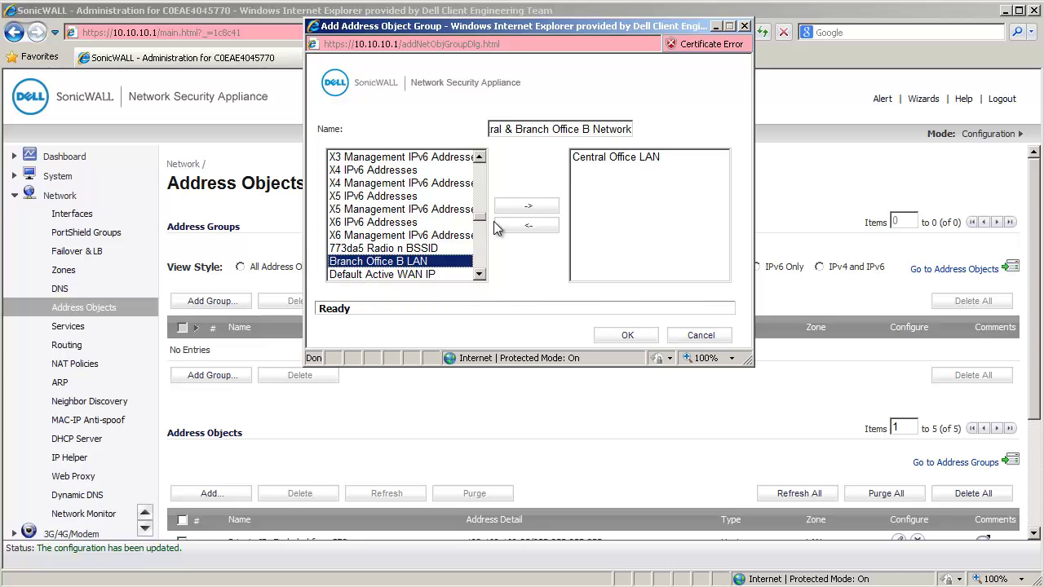
pyautogui.click(528, 207)
pyautogui.click(625, 335)
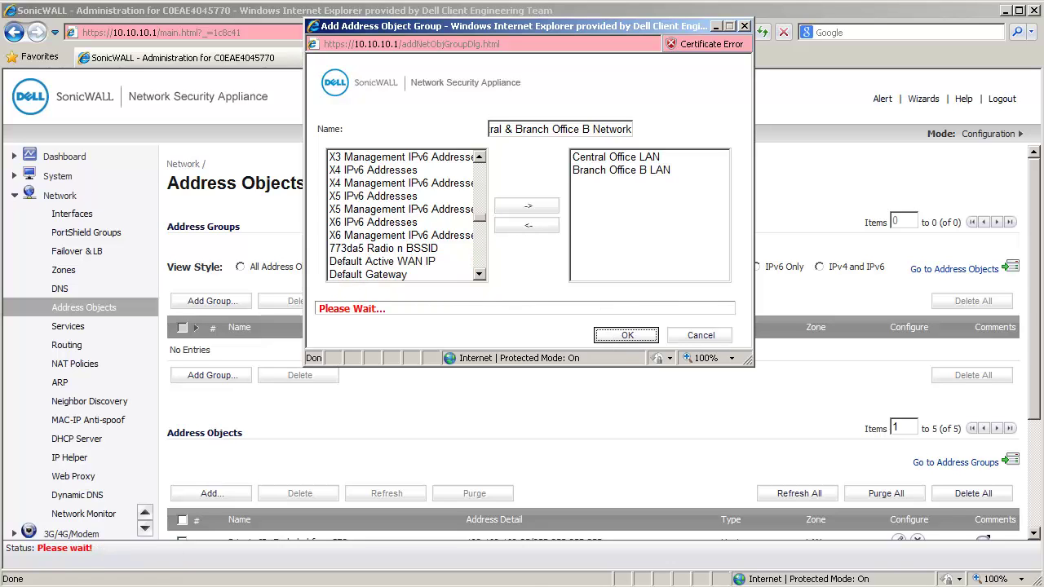
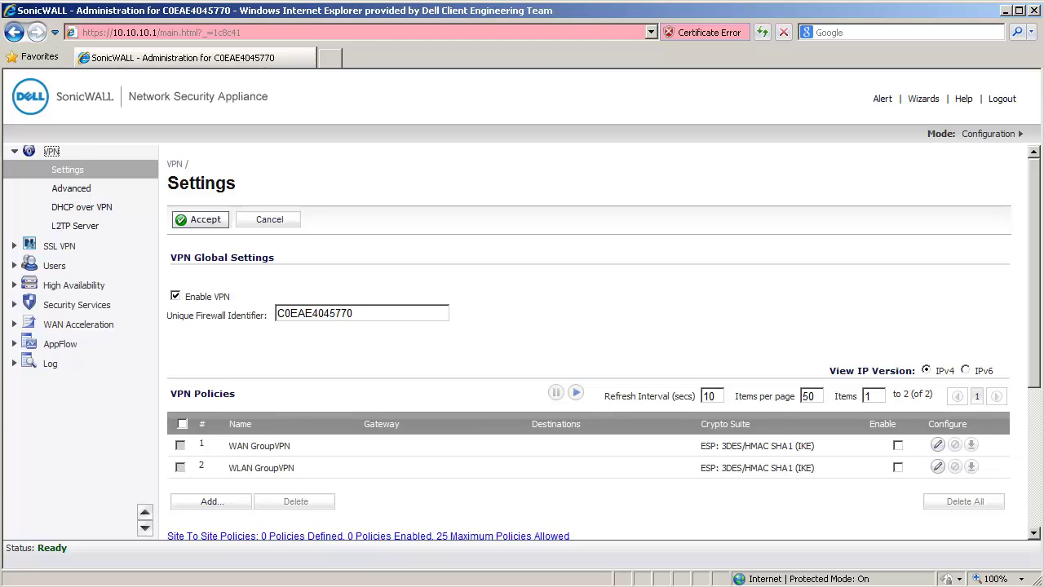
# - Add a VPN policy named 'VPN to Central Office' with gateway 192.168.170.51 and a shared secret
pyautogui.click(215, 505)
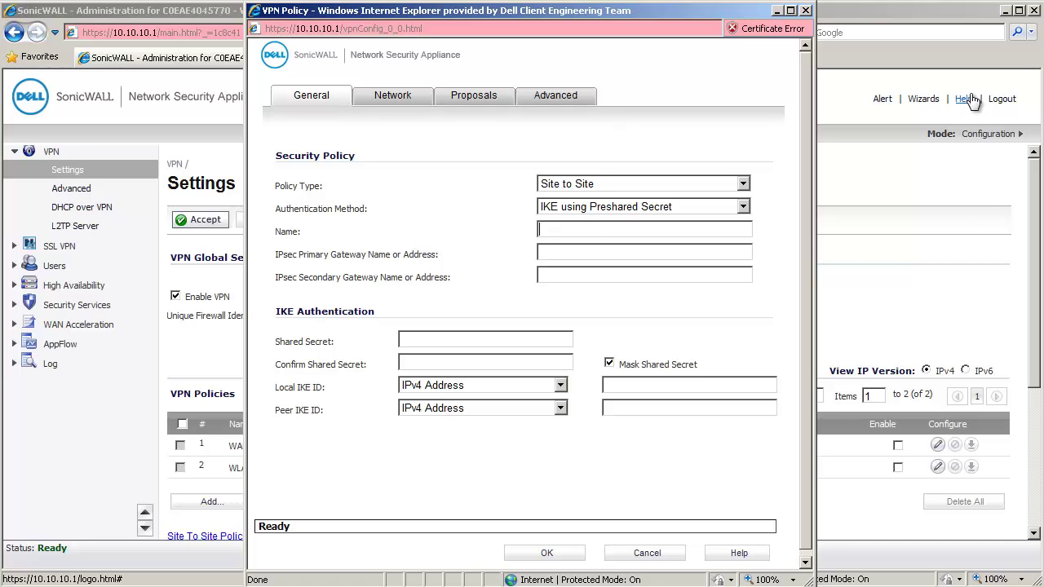
pyautogui.write('VPN to Centra')
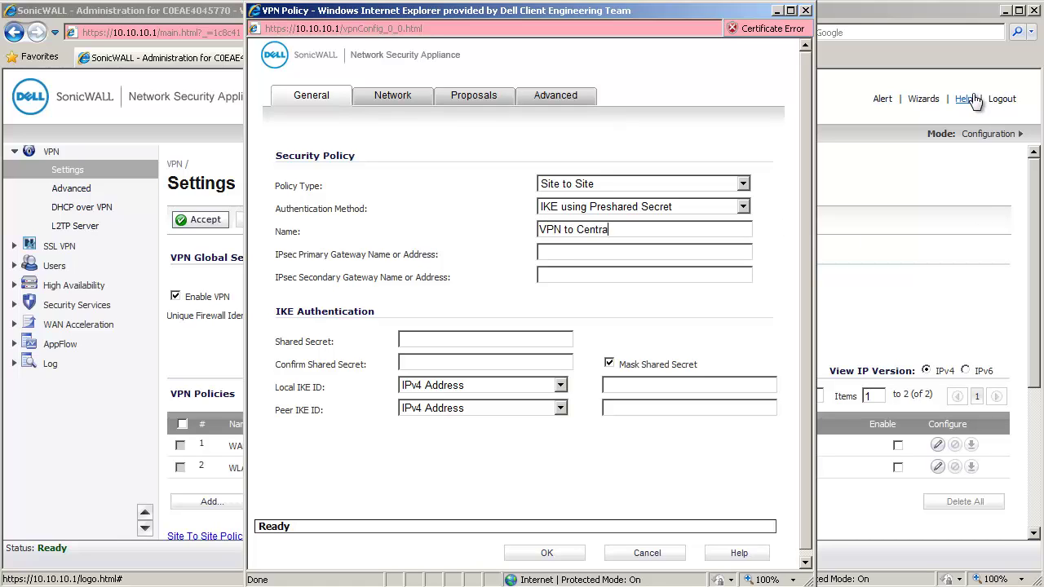
pyautogui.write('l Office')
pyautogui.write('192.168')
pyautogui.write('.170.51')
pyautogui.press('Tab')
pyautogui.write('•••••••')
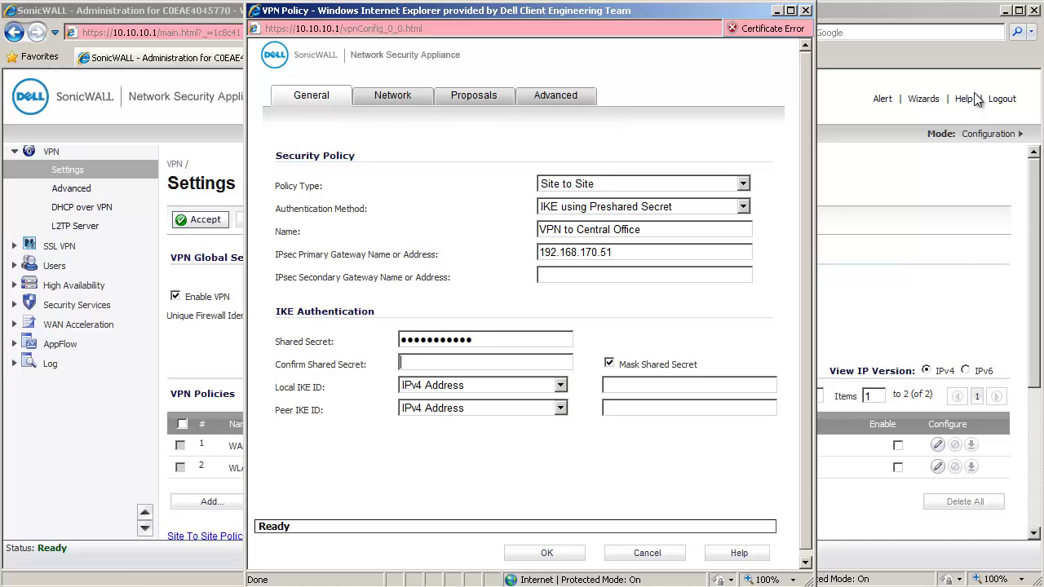
pyautogui.write('••••••••')
# - Set the policy's local network to X0 Subnet and remote to Central & Branch Office B Network
pyautogui.click(394, 97)
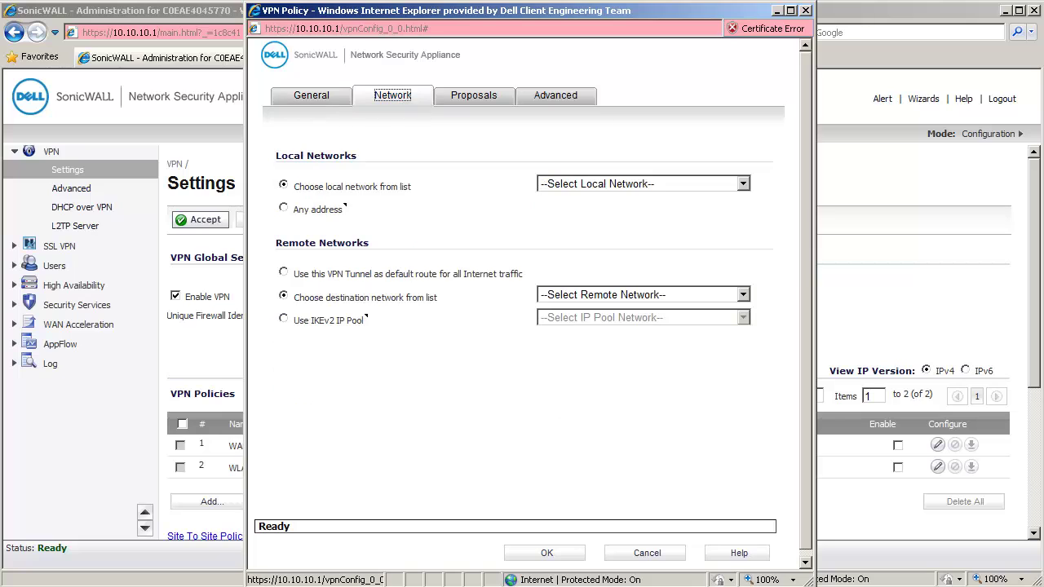
pyautogui.click(692, 184)
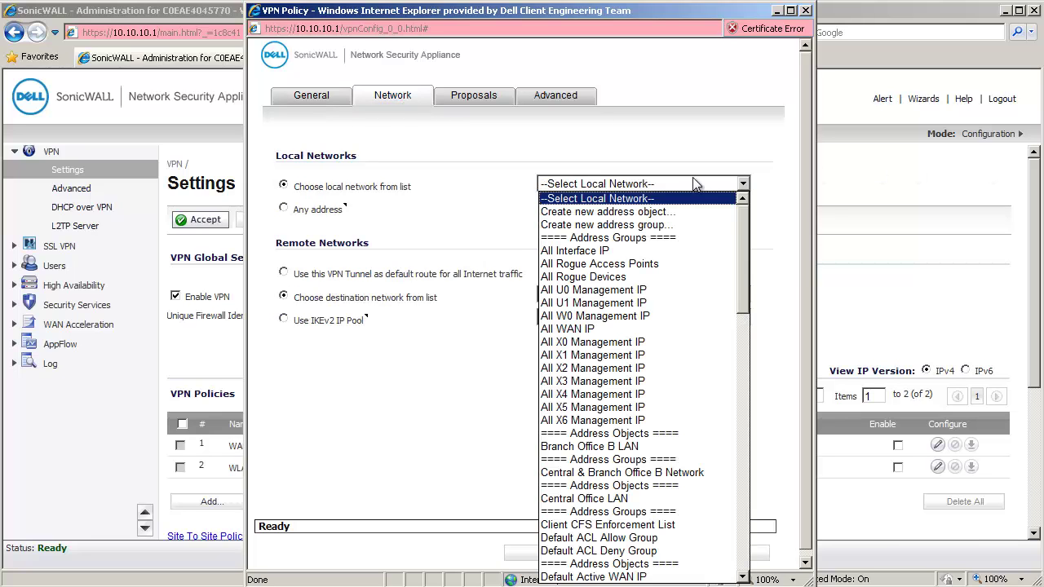
pyautogui.press('x')
pyautogui.press('Down')
pyautogui.press('Return')
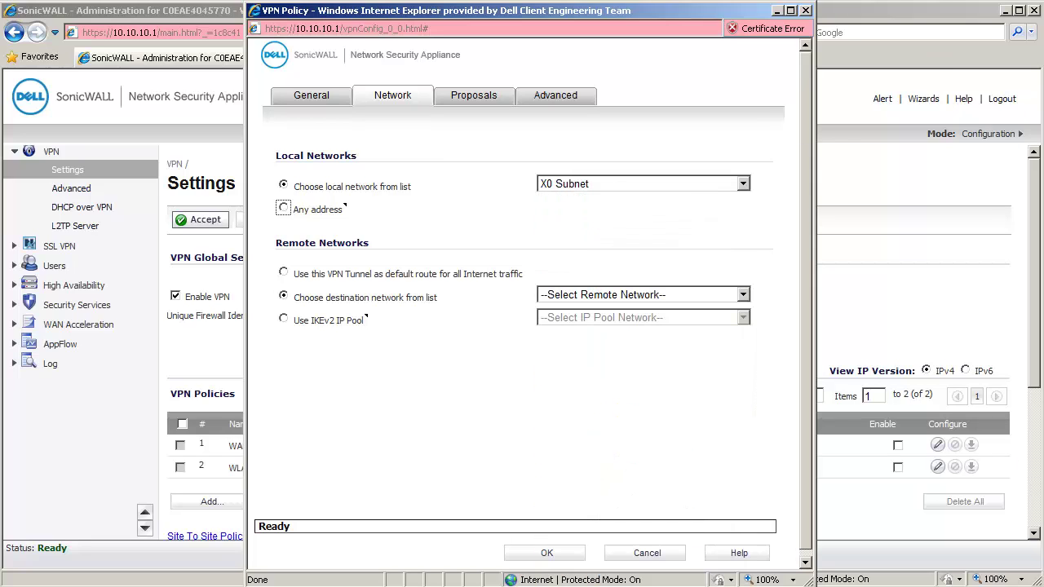
pyautogui.click(669, 298)
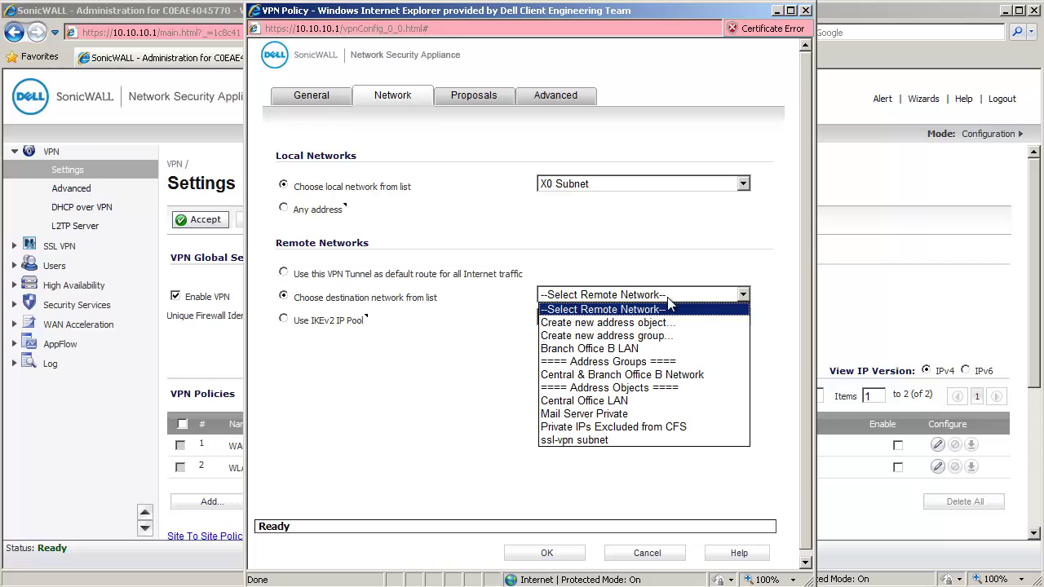
pyautogui.click(630, 375)
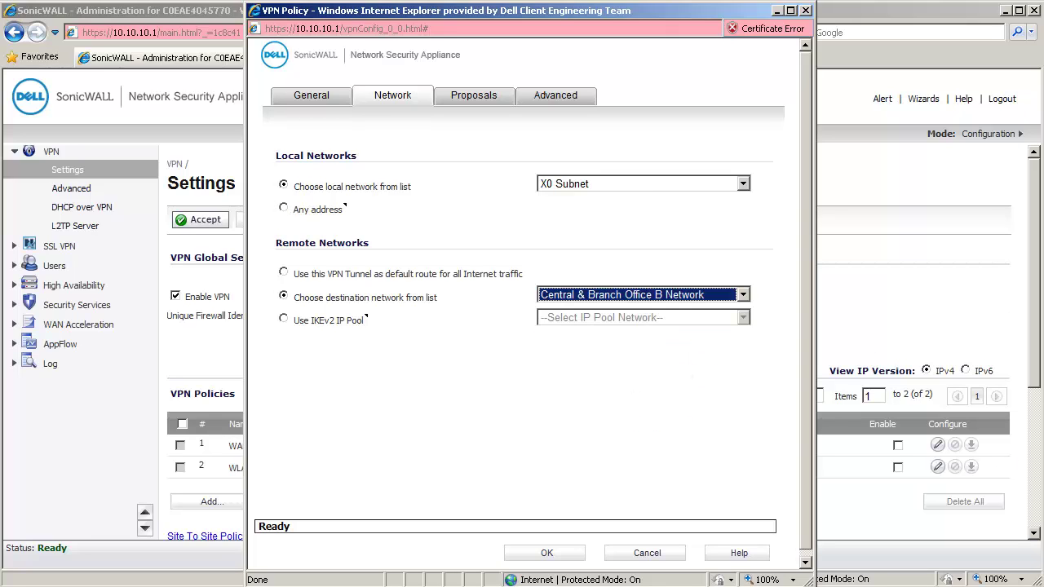
# - Enable Keep Alive in the advanced settings and save the VPN policy
pyautogui.click(480, 102)
pyautogui.click(571, 97)
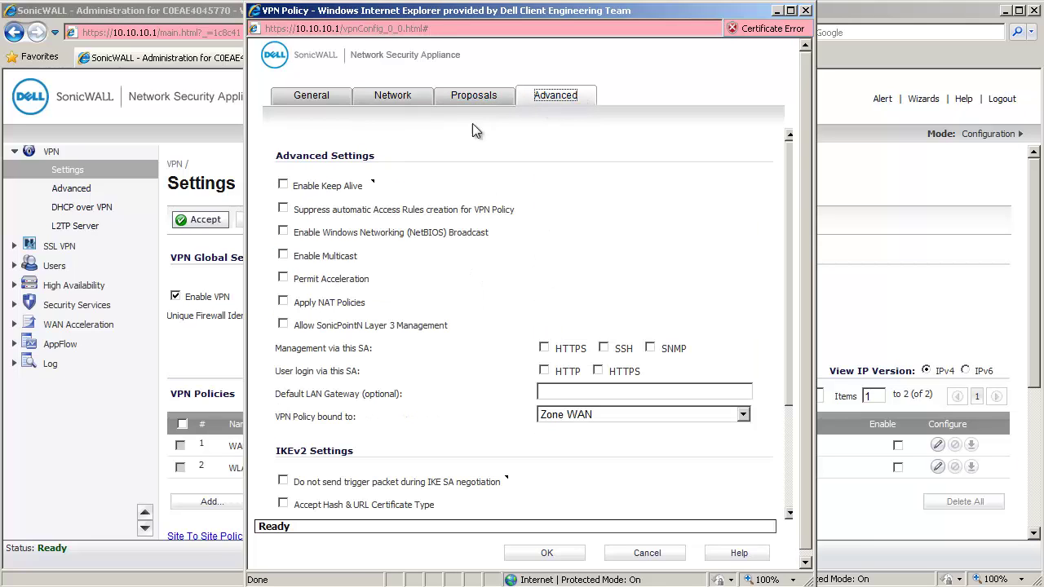
pyautogui.click(283, 186)
pyautogui.click(543, 553)
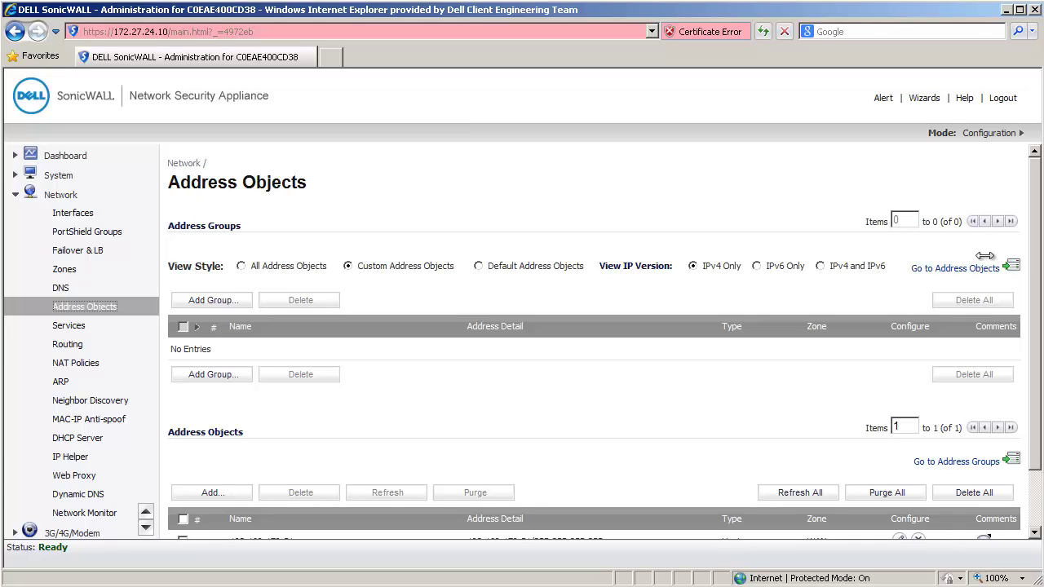
# - Add a VPN-zone network object 'Central Office LAN' at 192.168.168.0/255.255.255.0
pyautogui.click(209, 493)
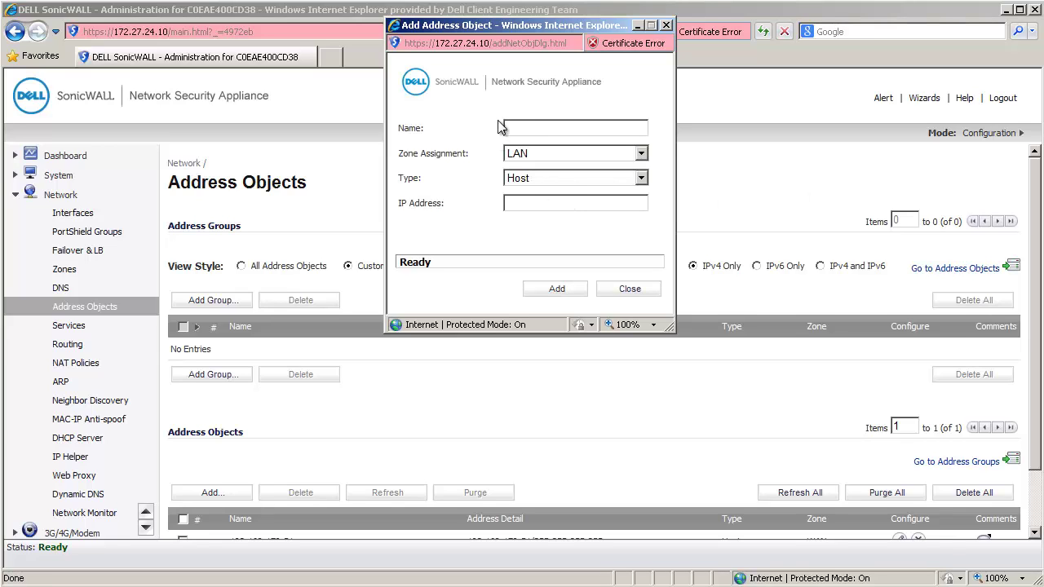
pyautogui.click(506, 128)
pyautogui.write('Central Office LAN')
pyautogui.press('Tab')
pyautogui.press('v')
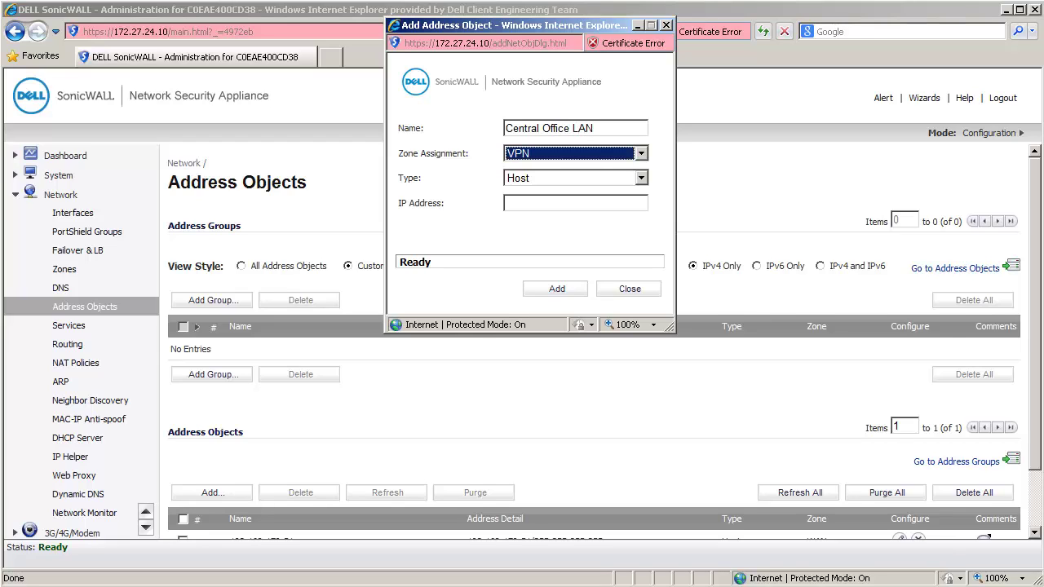
pyautogui.press('Tab')
pyautogui.press('n')
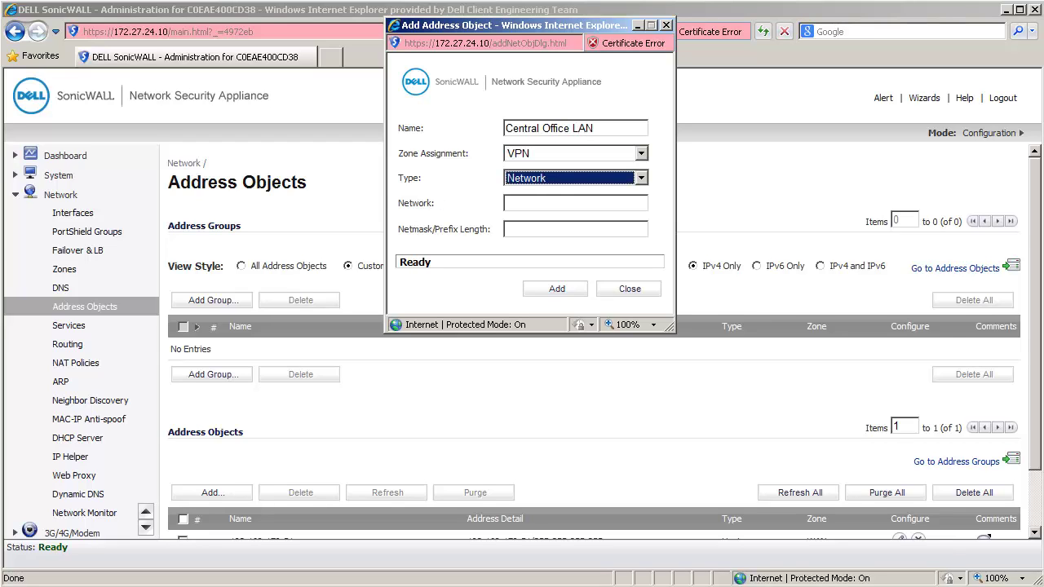
pyautogui.press('Tab')
pyautogui.write('192.168.1')
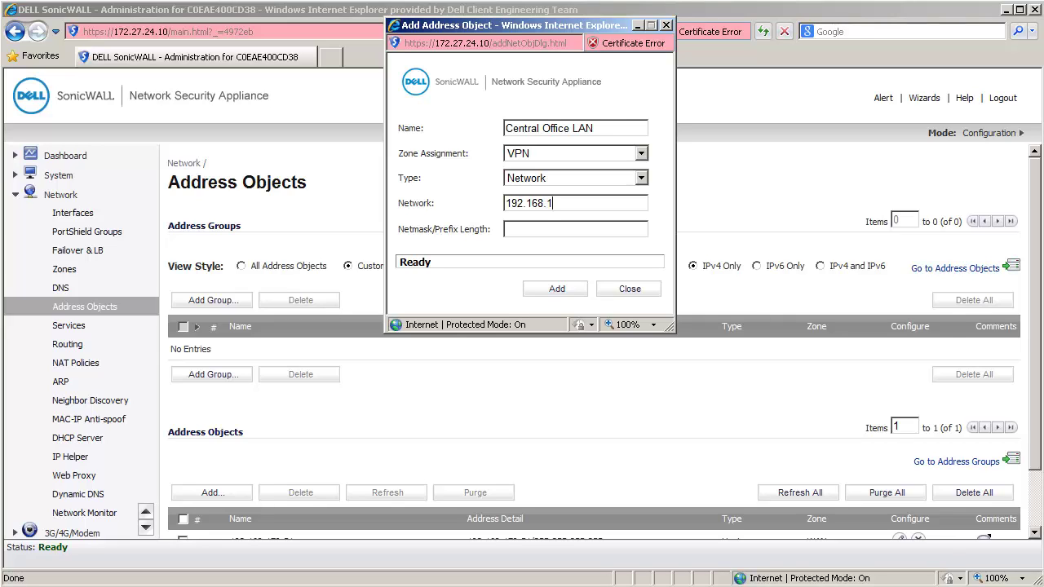
pyautogui.write('68.0')
pyautogui.write('255.255.25.')
pyautogui.write('.0')
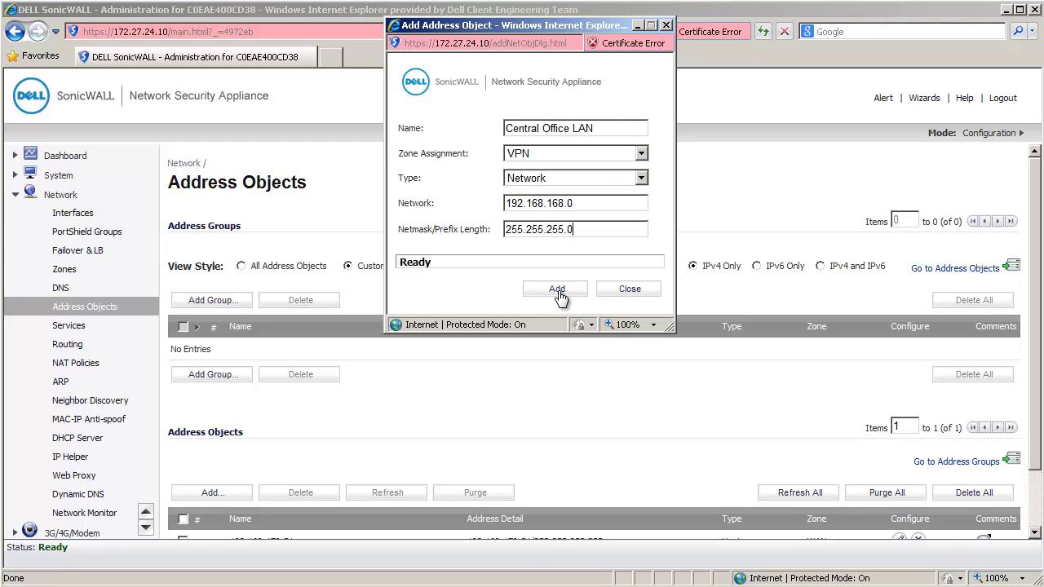
pyautogui.click(556, 290)
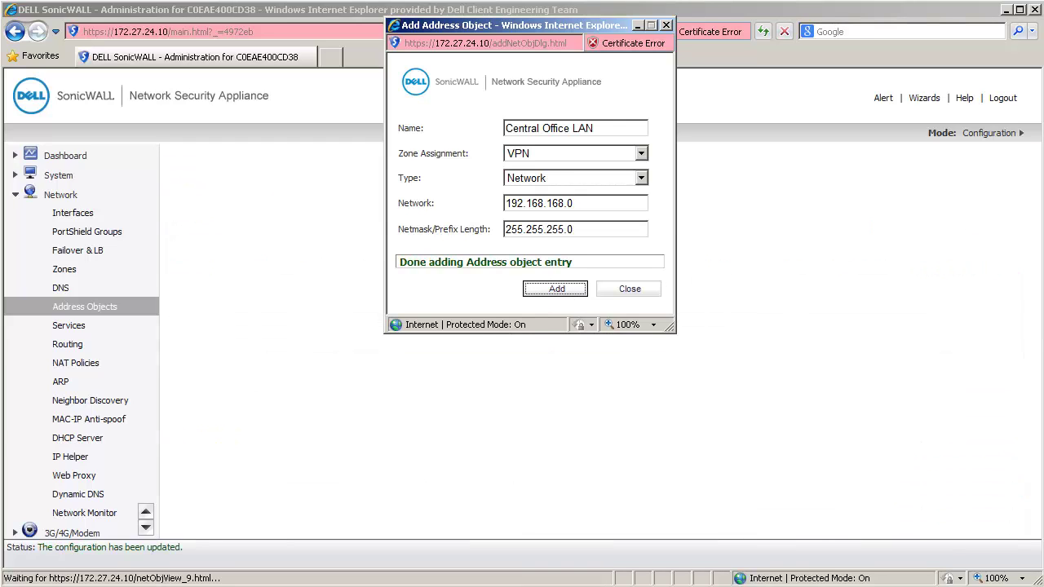
# - Add 'Branch Office A LAN' network object at 10.10.10.0, then close the window
pyautogui.doubleClick(528, 131)
pyautogui.write('Branch Office ')
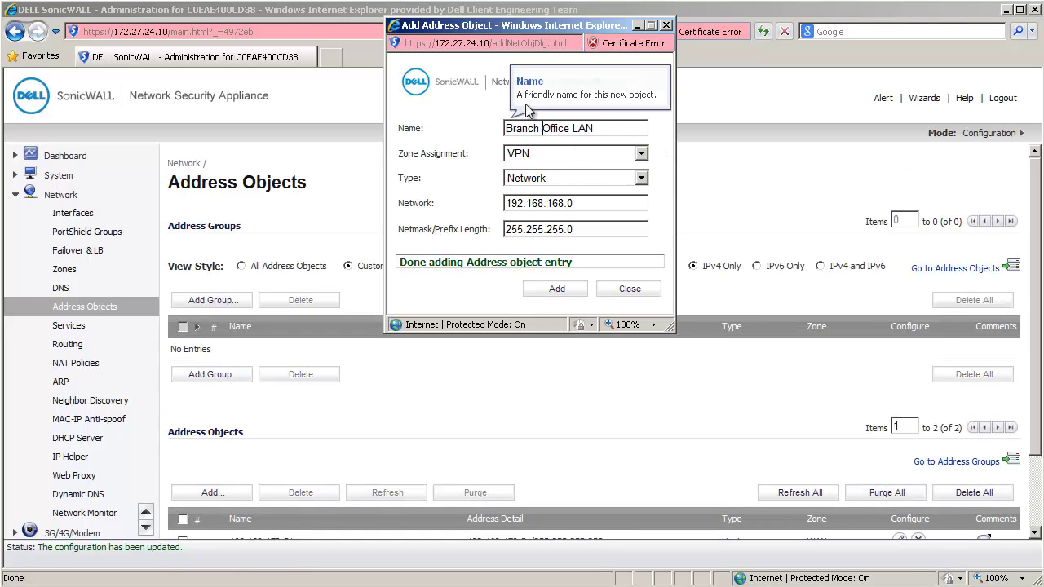
pyautogui.write('A')
pyautogui.press('Tab')
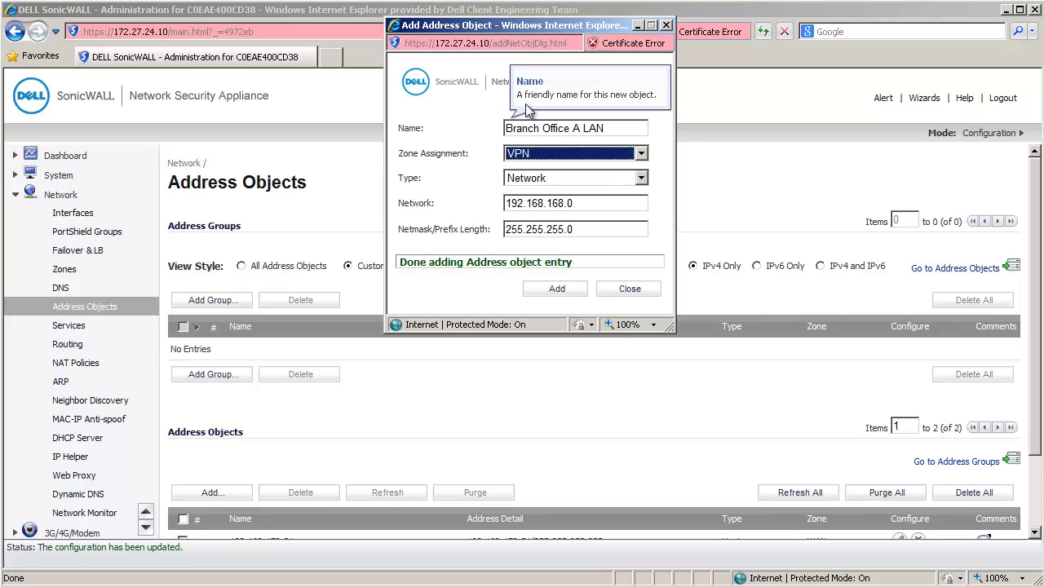
pyautogui.press('Tab')
pyautogui.press('Tab')
pyautogui.write('10.10.10.0')
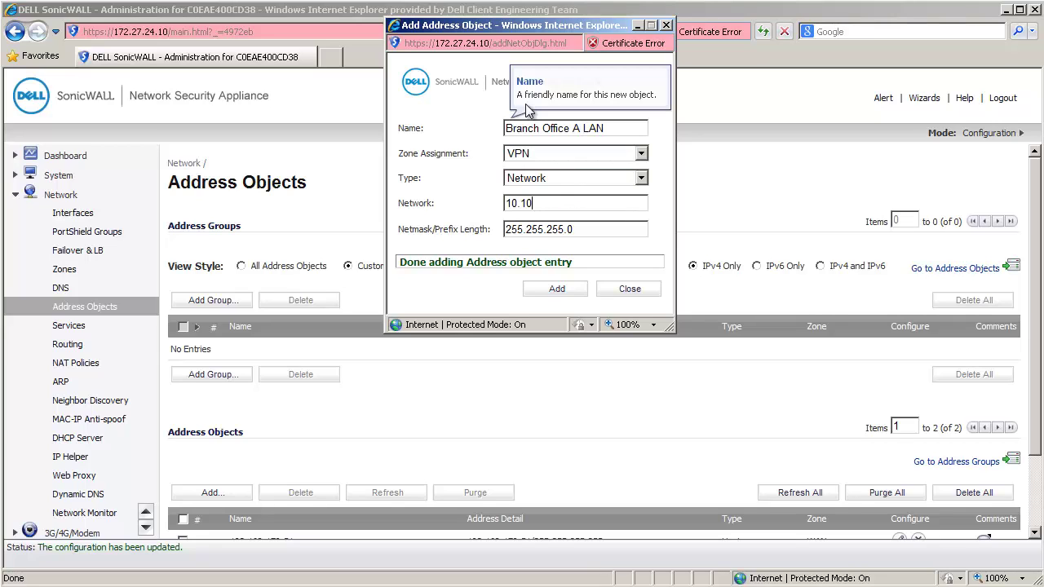
pyautogui.press('Tab')
pyautogui.press('Tab')
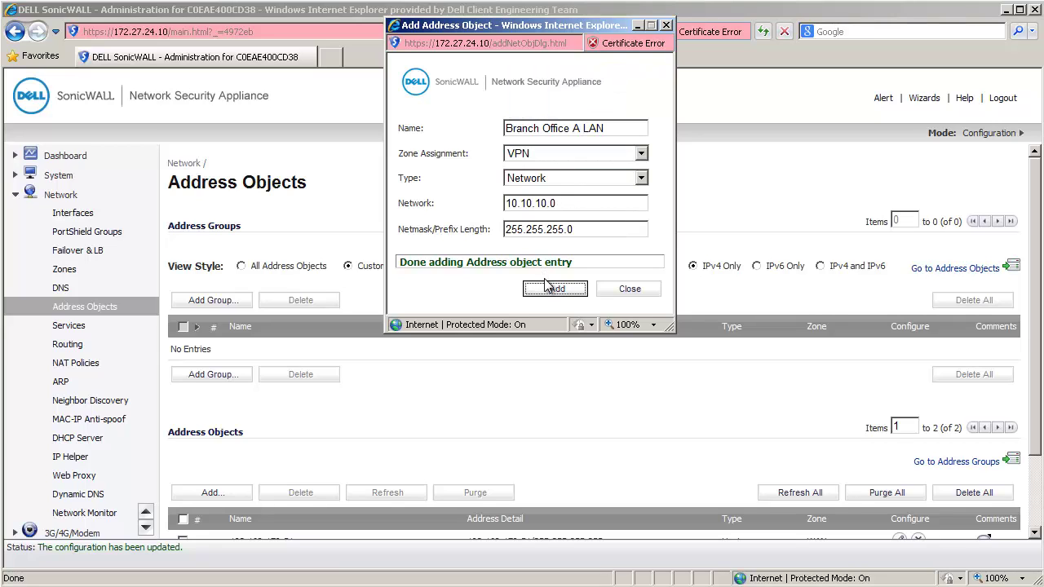
pyautogui.click(555, 289)
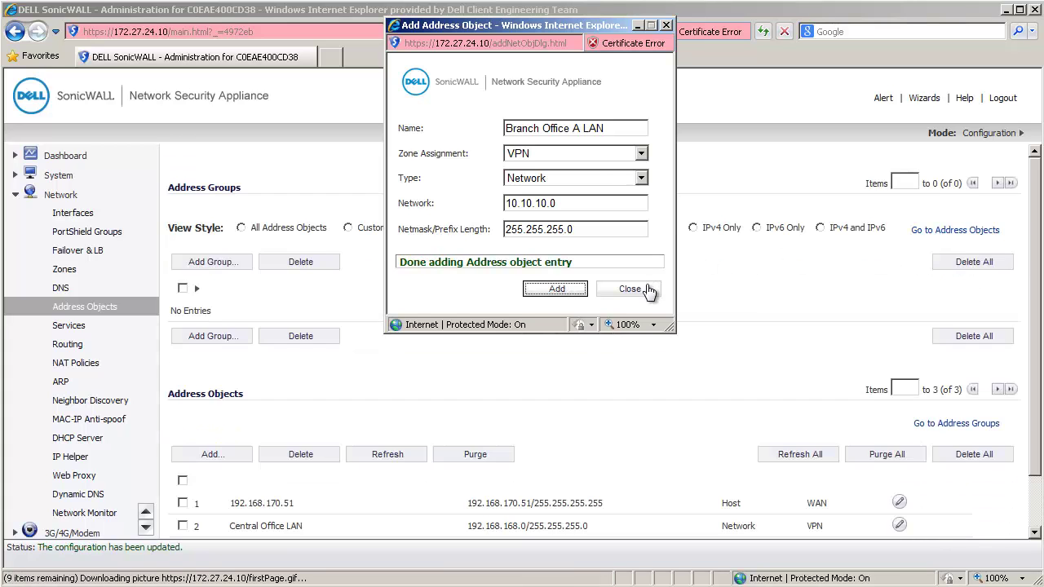
pyautogui.click(651, 290)
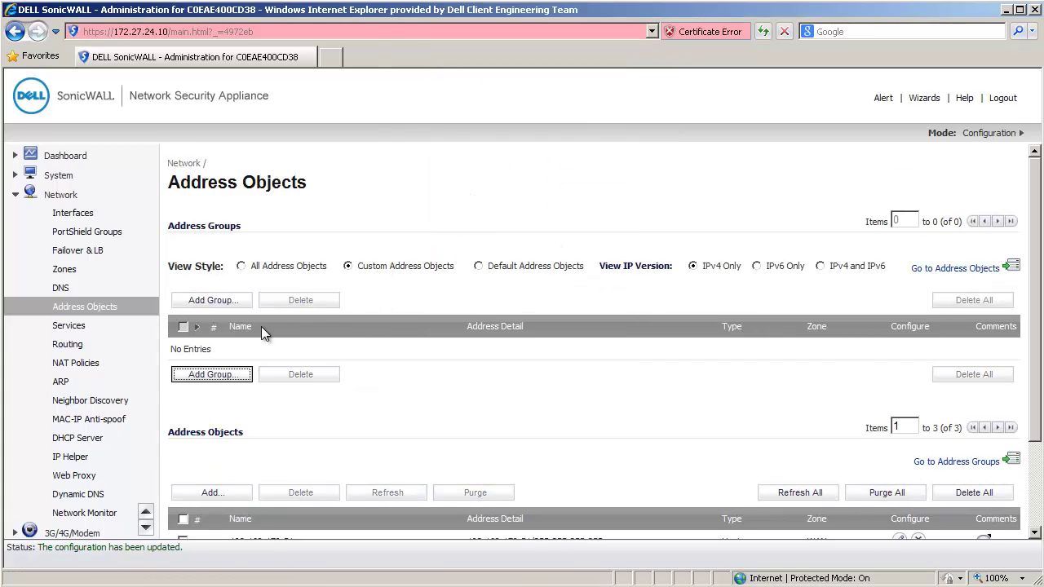
# - Create address group 'Central & Branch Office A Network' containing Branch Office A LAN and Central Office LAN
pyautogui.click(222, 376)
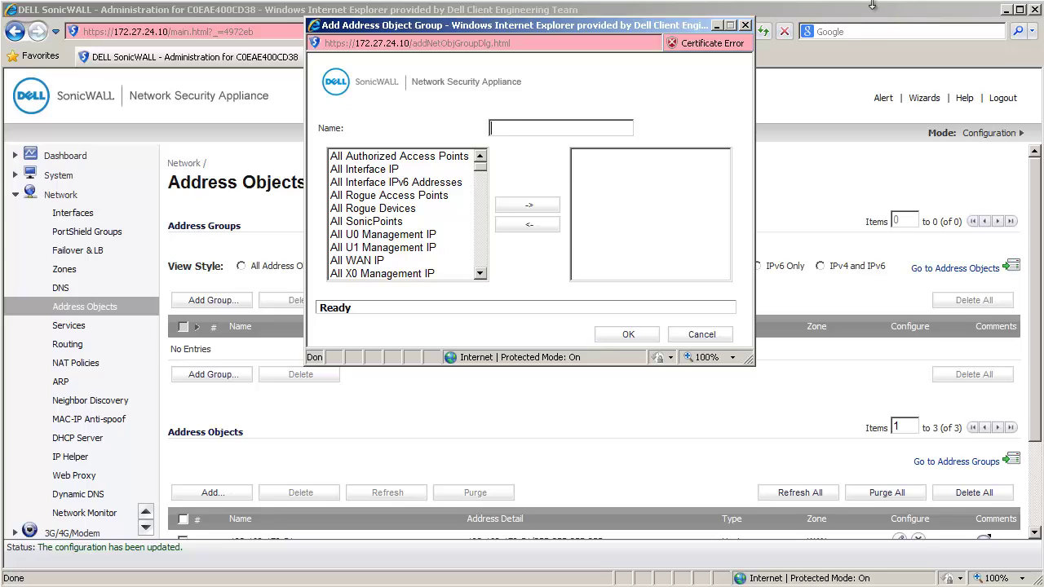
pyautogui.write('Central ')
pyautogui.write('&&')
pyautogui.press('BackSpace')
pyautogui.press('BackSpace')
pyautogui.write('& Branch')
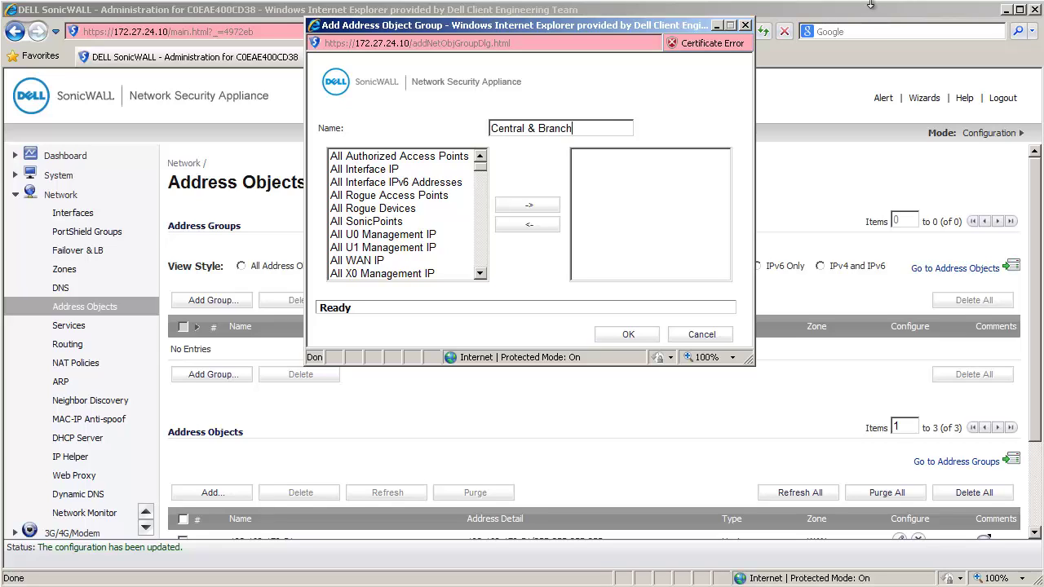
pyautogui.write(' Office A Network')
pyautogui.press('Tab')
pyautogui.press('End')
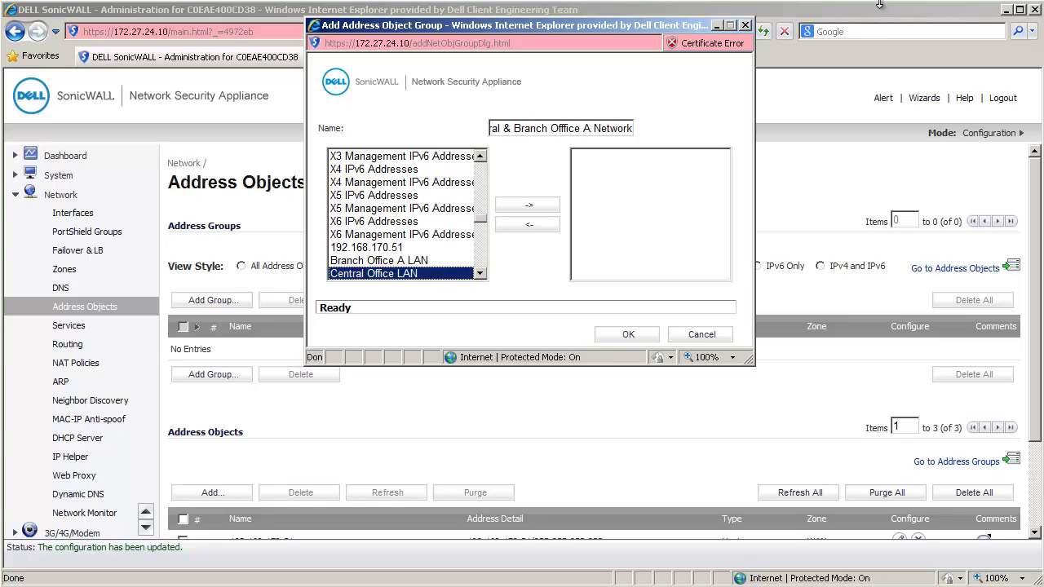
pyautogui.hotkey('shift', 'Up')
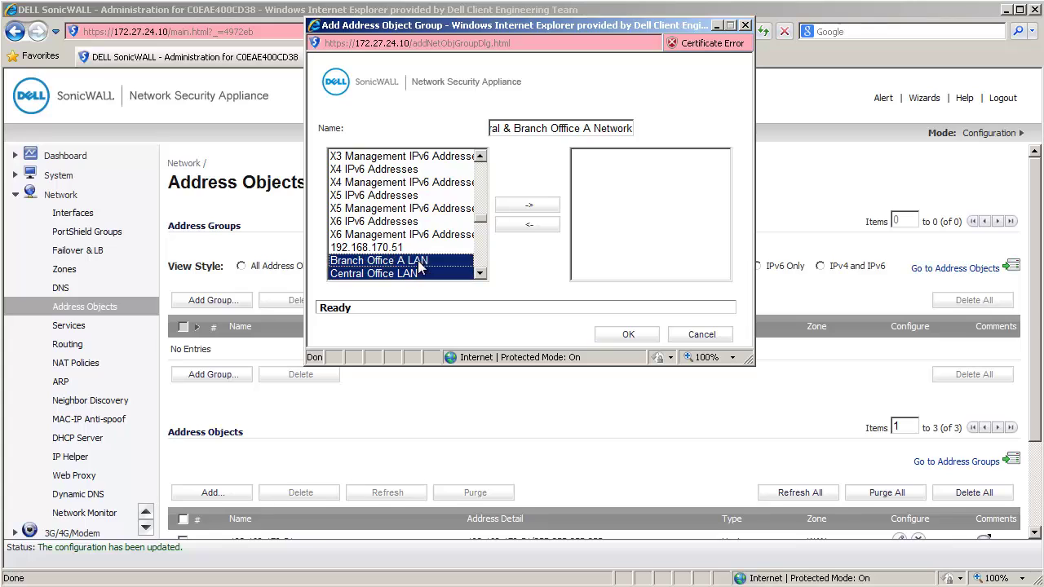
pyautogui.click(531, 211)
pyautogui.click(626, 334)
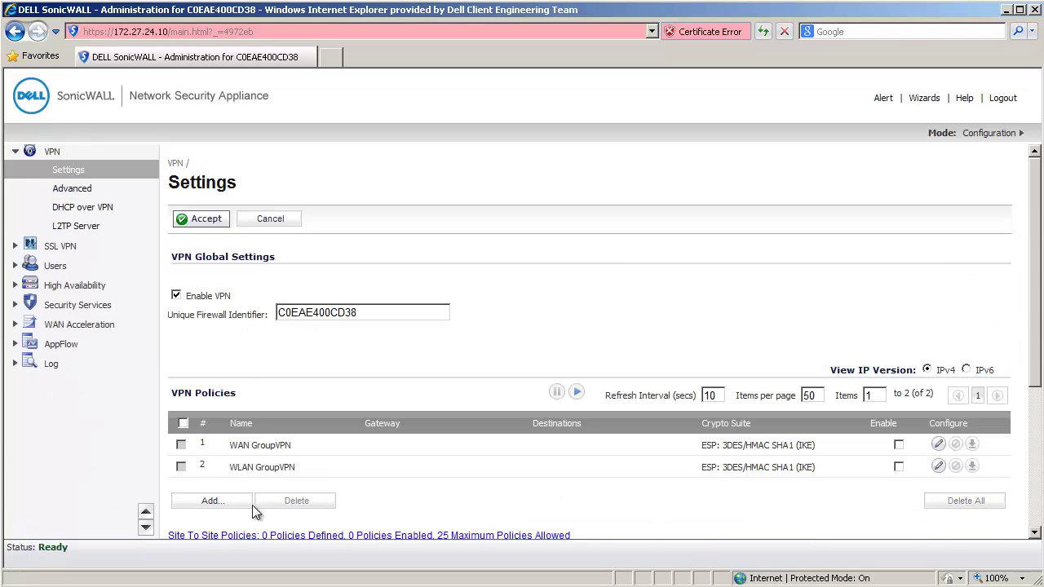
# - Add a VPN policy 'VPN to Central Office' with gateway 192.168.170.51 and the shared secret entered twice
pyautogui.click(219, 501)
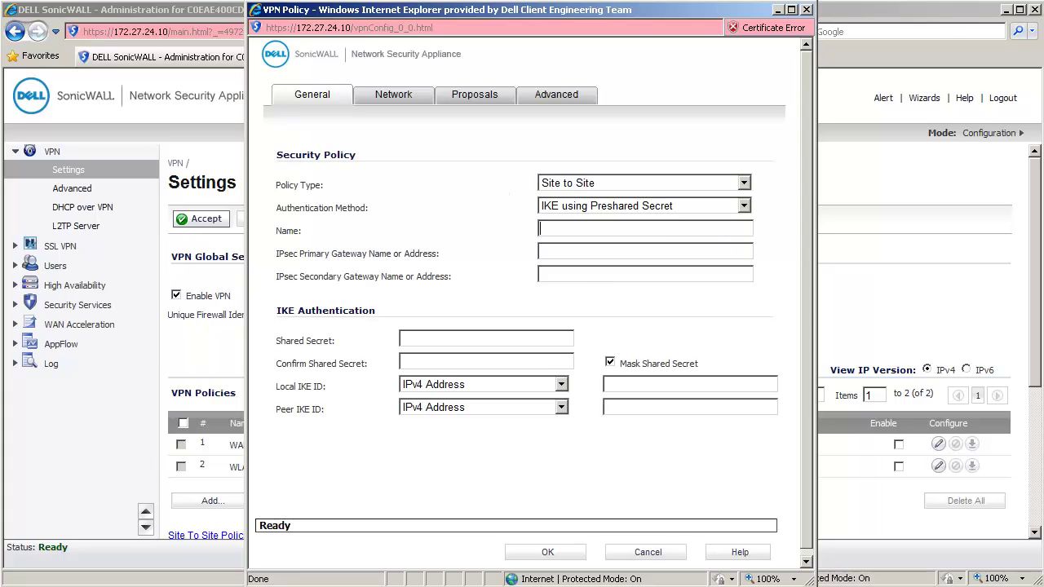
pyautogui.write('VPN to Central ')
pyautogui.write('F')
pyautogui.write('Office')
pyautogui.press('Tab')
pyautogui.write('19')
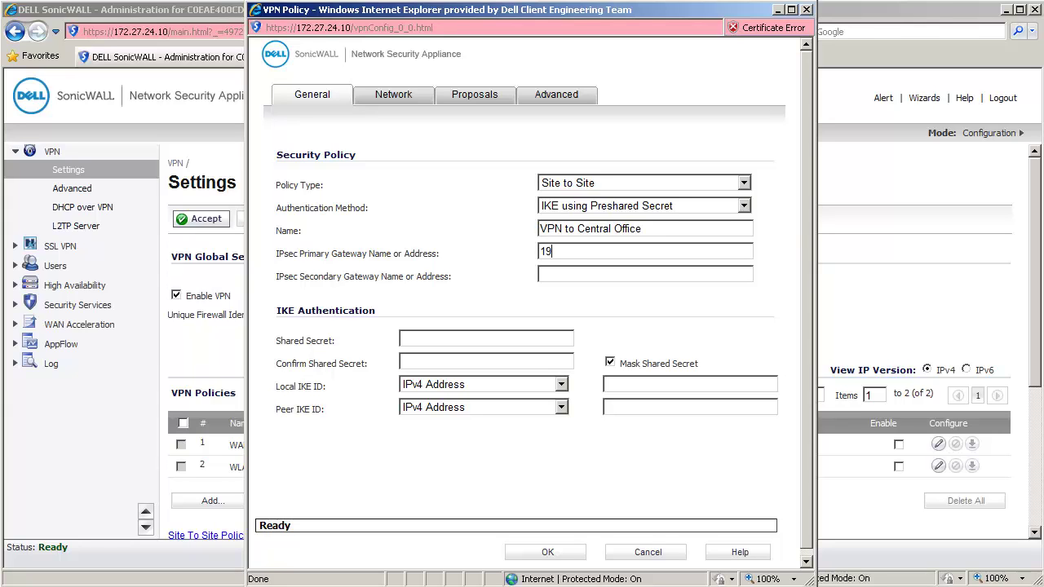
pyautogui.write('2.168.170.51')
pyautogui.press('Tab')
pyautogui.write('************')
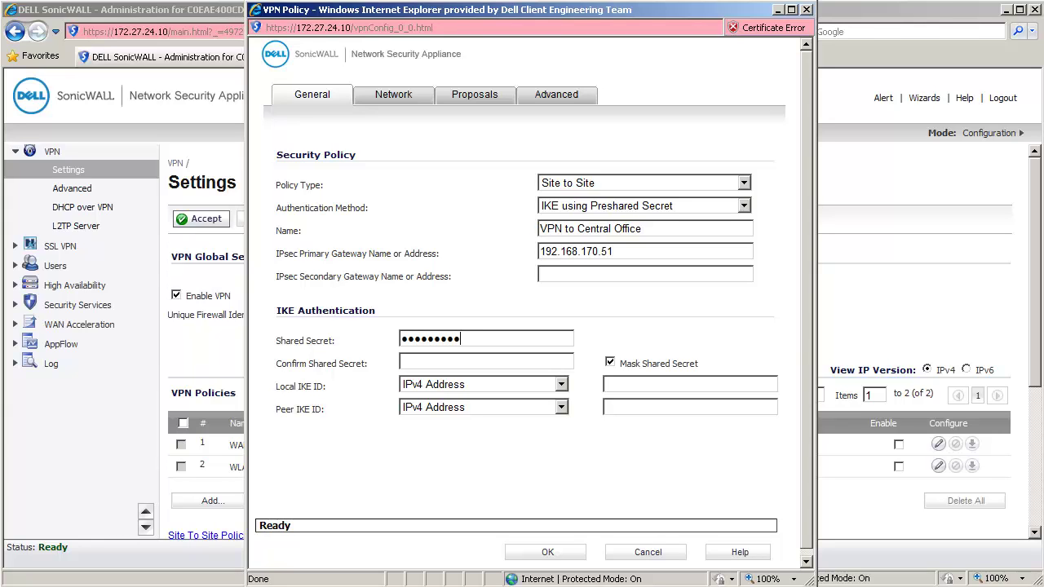
pyautogui.press('Tab')
pyautogui.write('************')
# - Set local network to X0 Subnet and remote to the Central & Branch Office A group
pyautogui.click(383, 89)
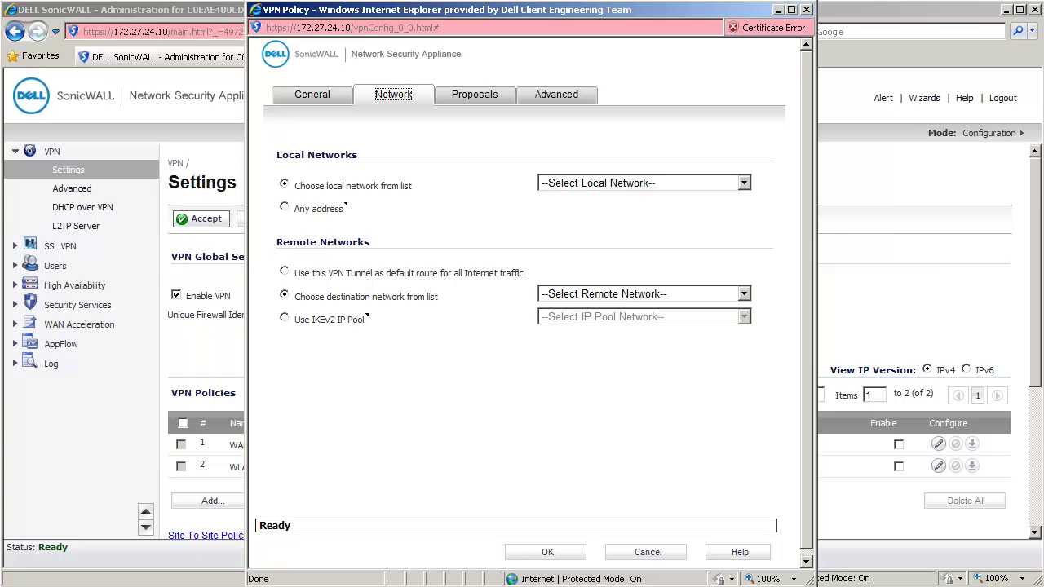
pyautogui.click(643, 183)
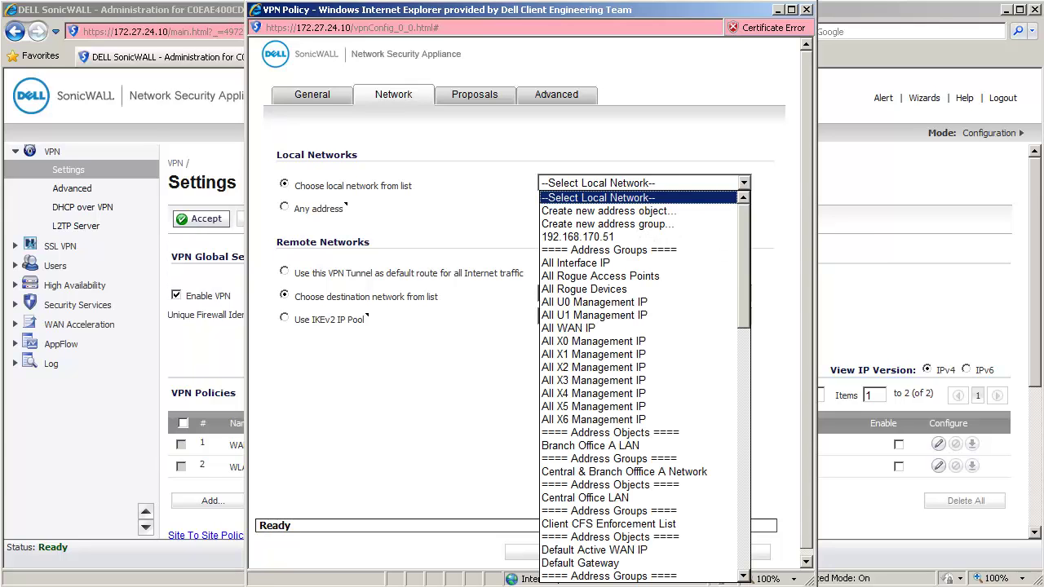
pyautogui.press('x')
pyautogui.press('Down')
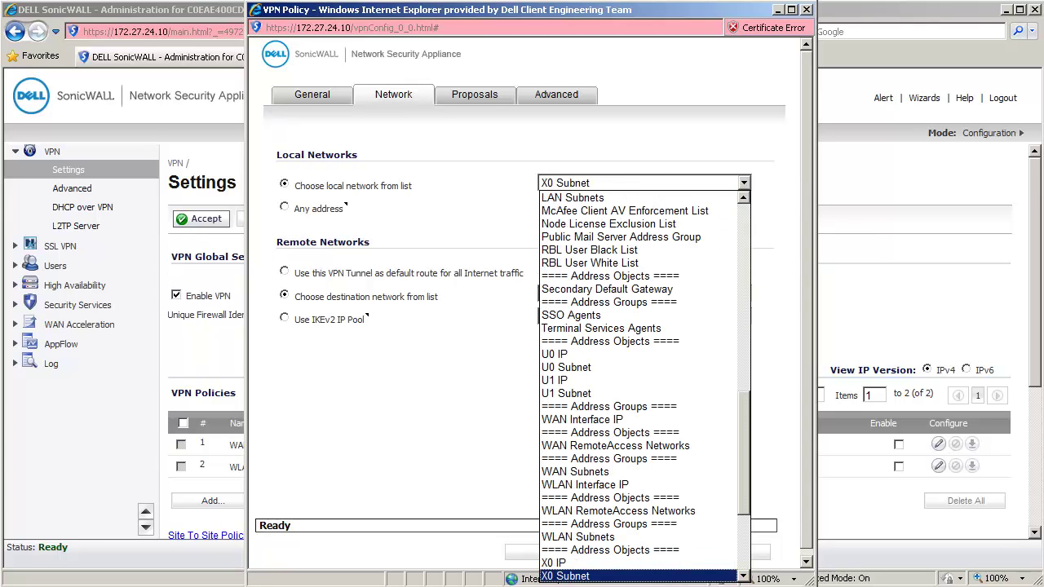
pyautogui.press('Tab')
pyautogui.click(668, 295)
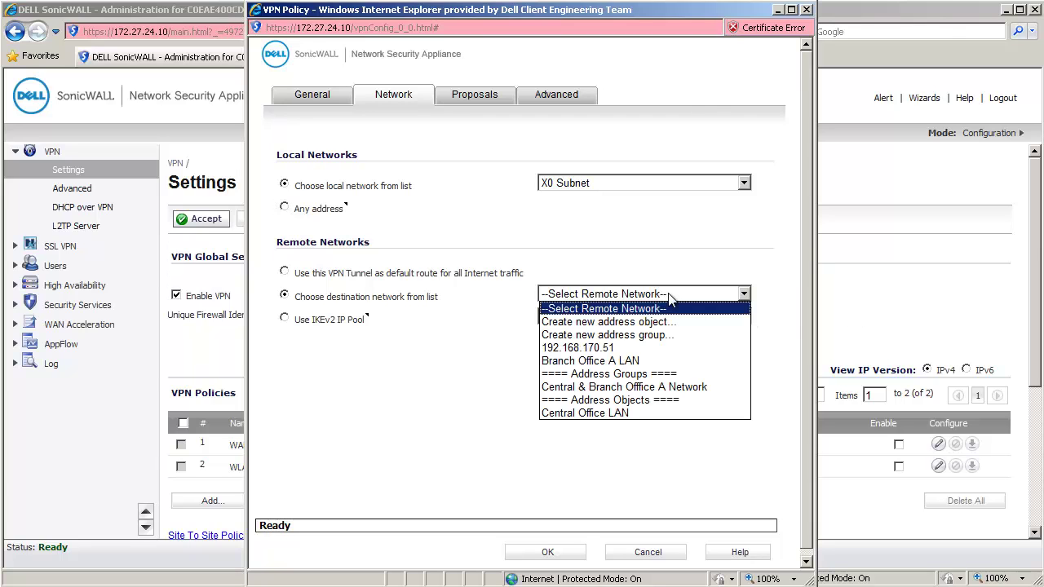
pyautogui.click(663, 389)
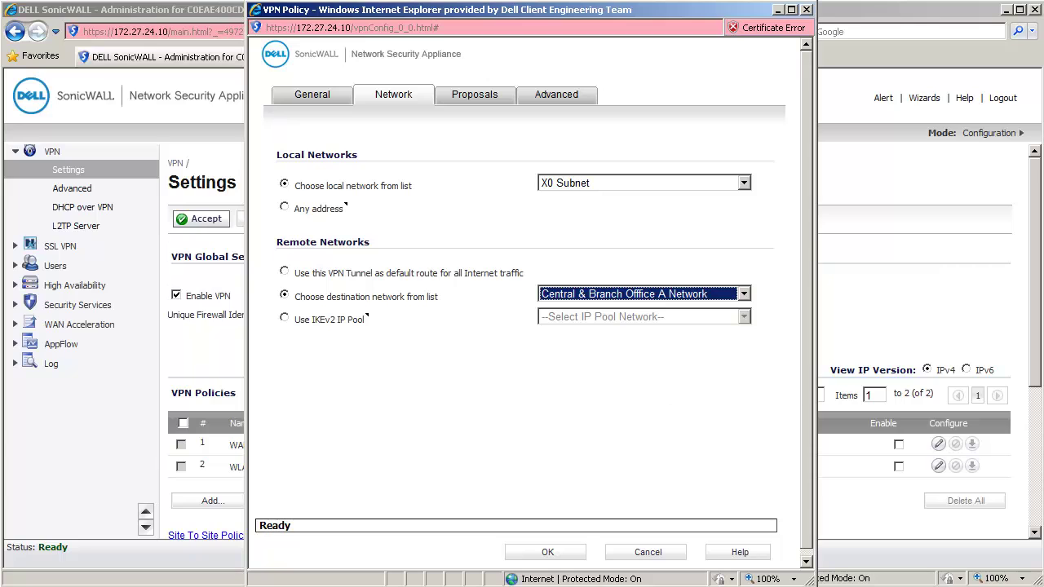
# - Review proposals, enable Keep Alive in advanced settings, and save the policy
pyautogui.click(492, 94)
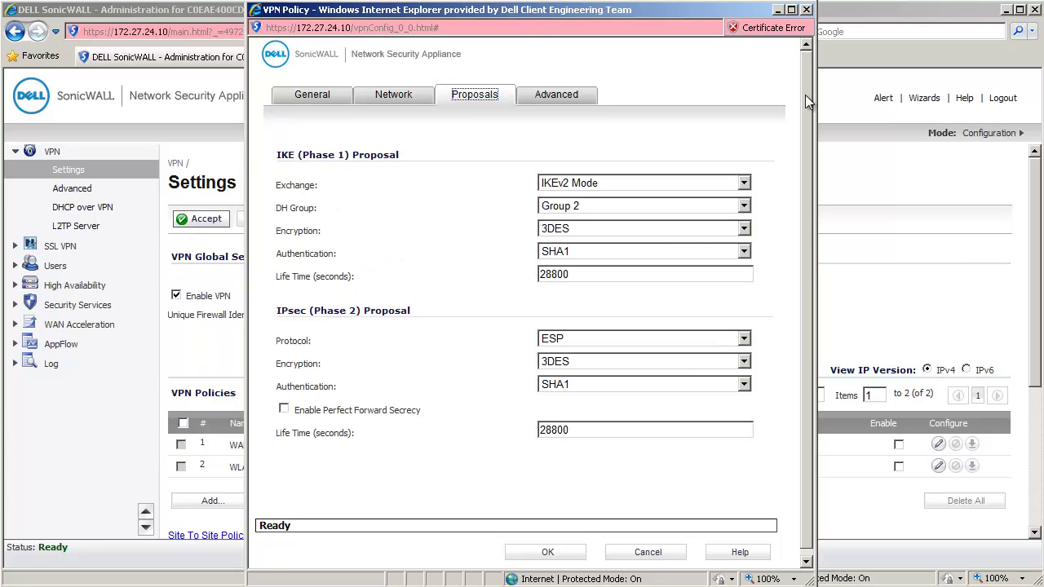
pyautogui.click(558, 99)
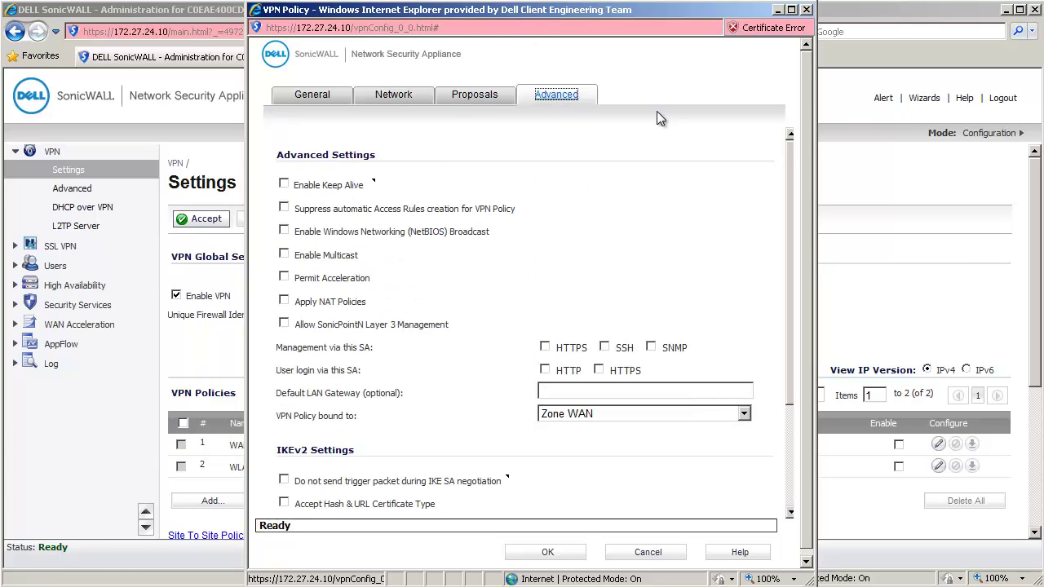
pyautogui.click(284, 185)
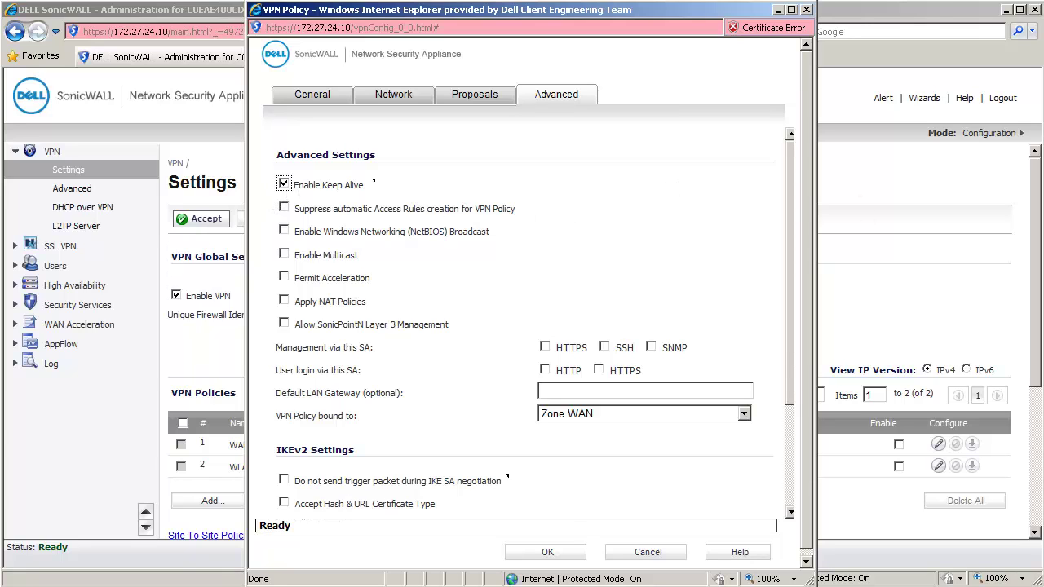
pyautogui.click(564, 552)
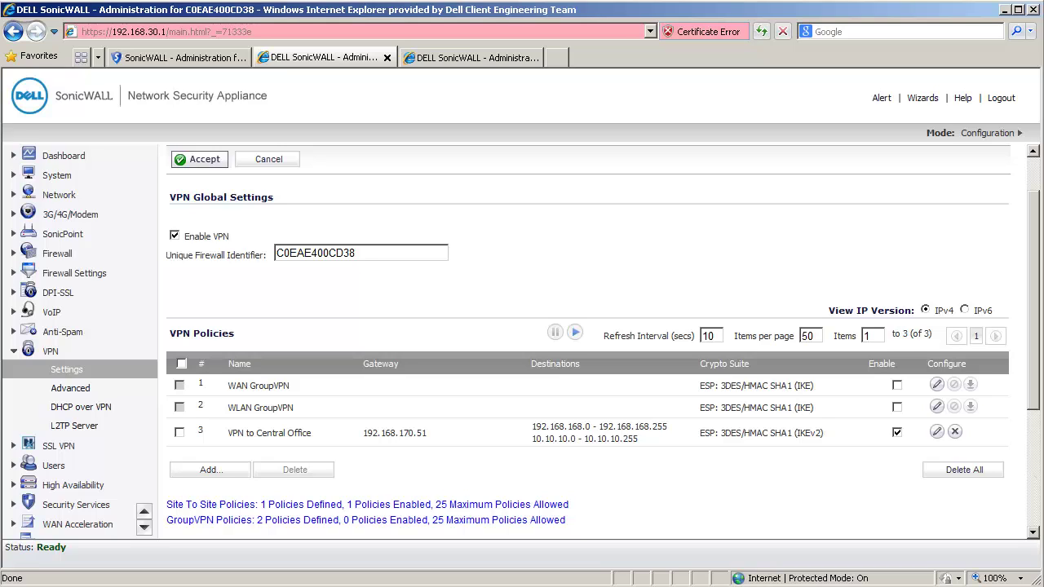
# - Check Currently Active VPN Tunnels on each firewall, ending with the central office's four tunnels
pyautogui.hotkey('ctrl', 'shift', 'Tab')
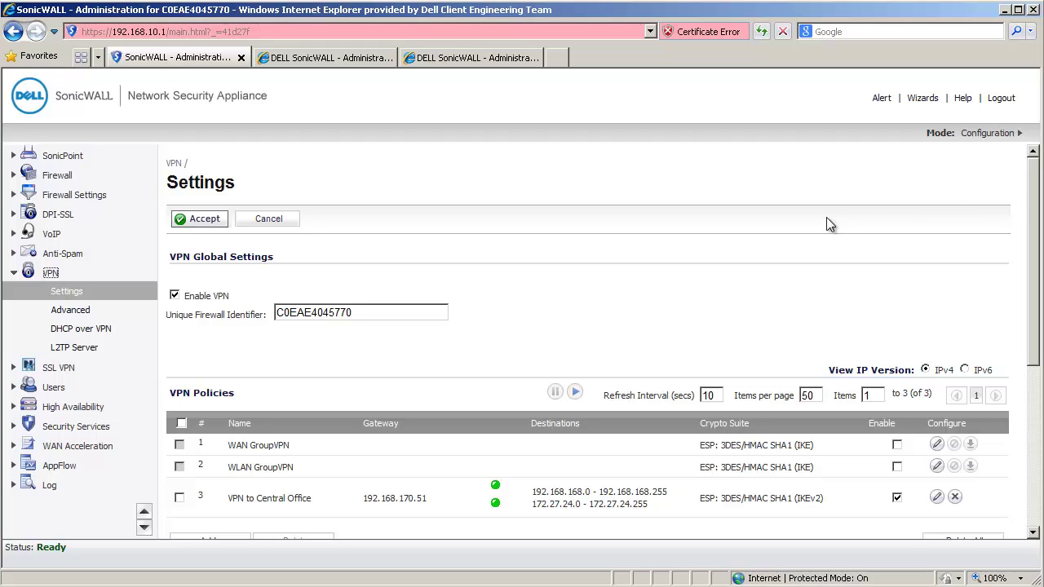
pyautogui.scroll(-4, 827, 217)
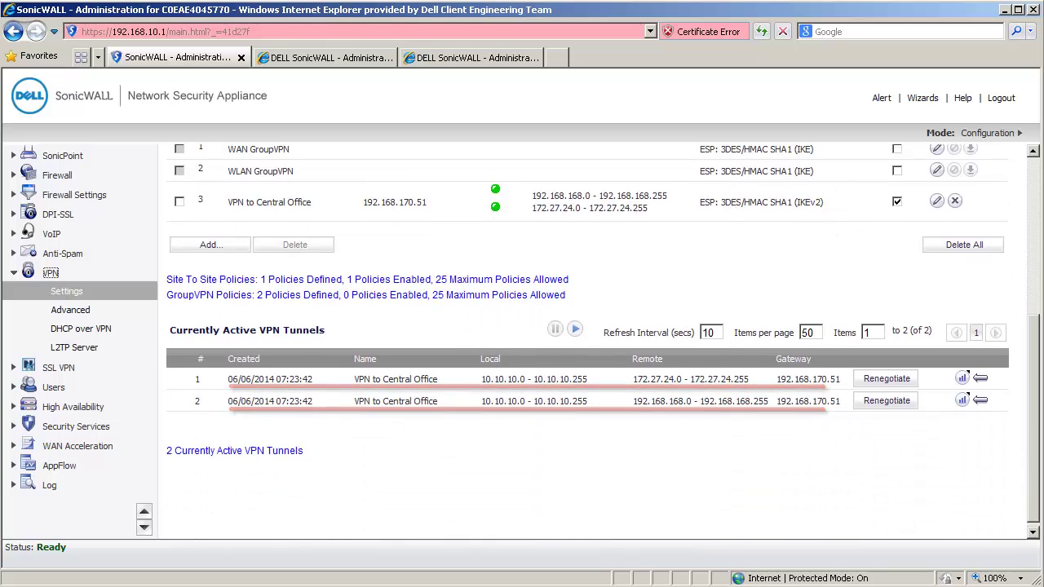
pyautogui.click(336, 57)
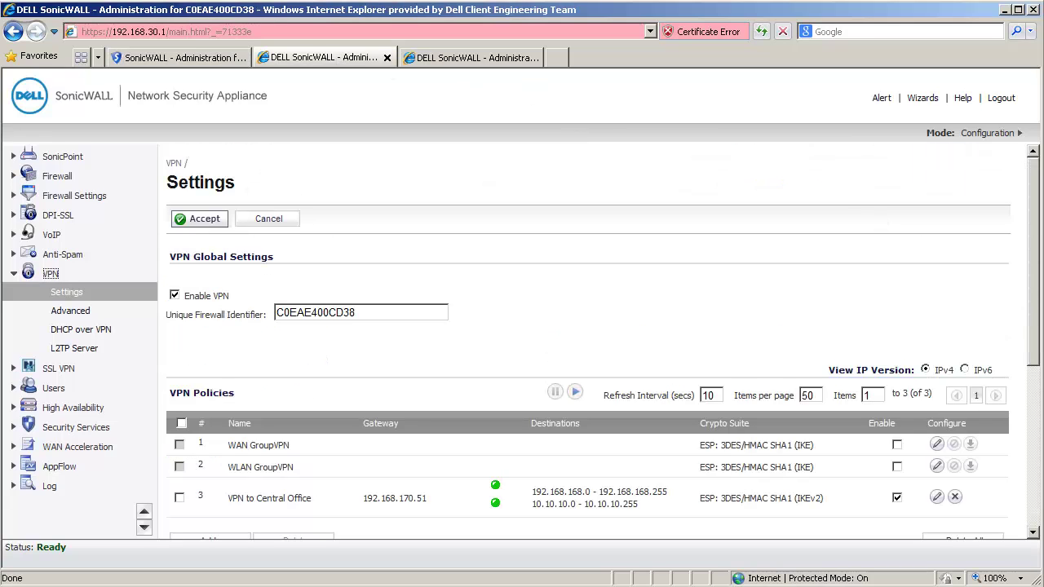
pyautogui.scroll(-3, 1004, 259)
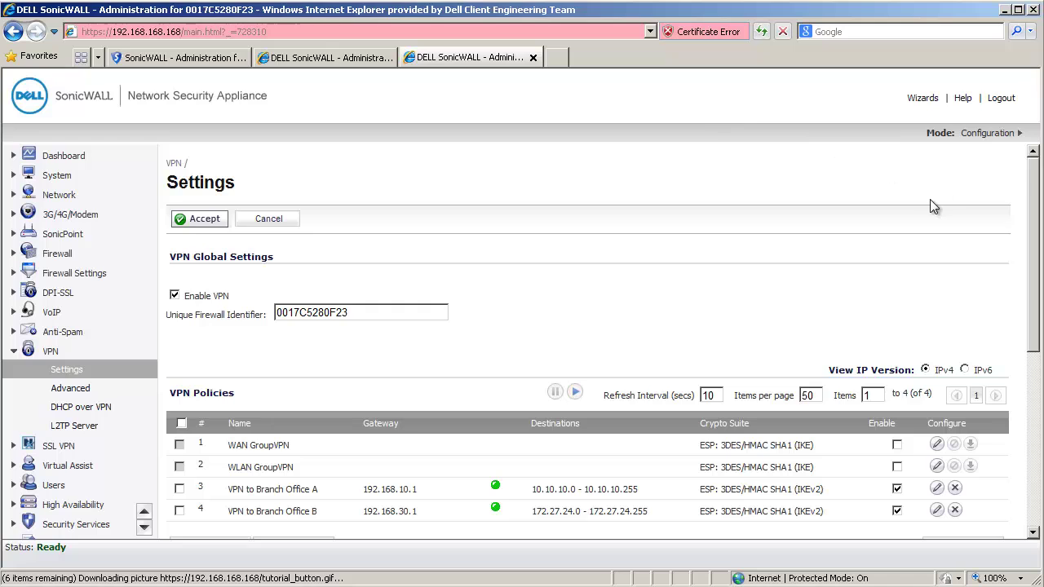
pyautogui.scroll(-3, 930, 203)
pyautogui.scroll(-1, 924, 217)
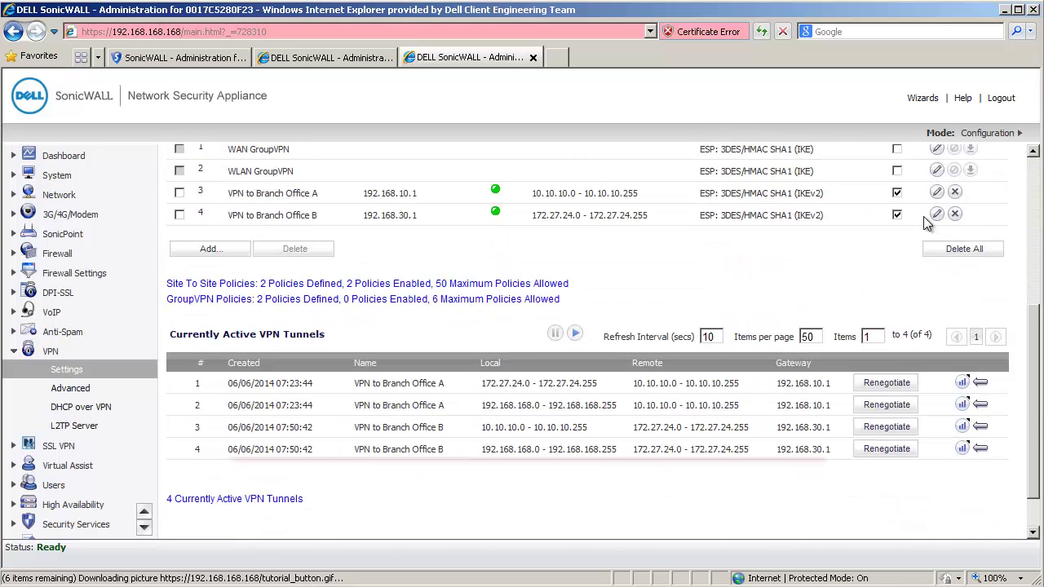